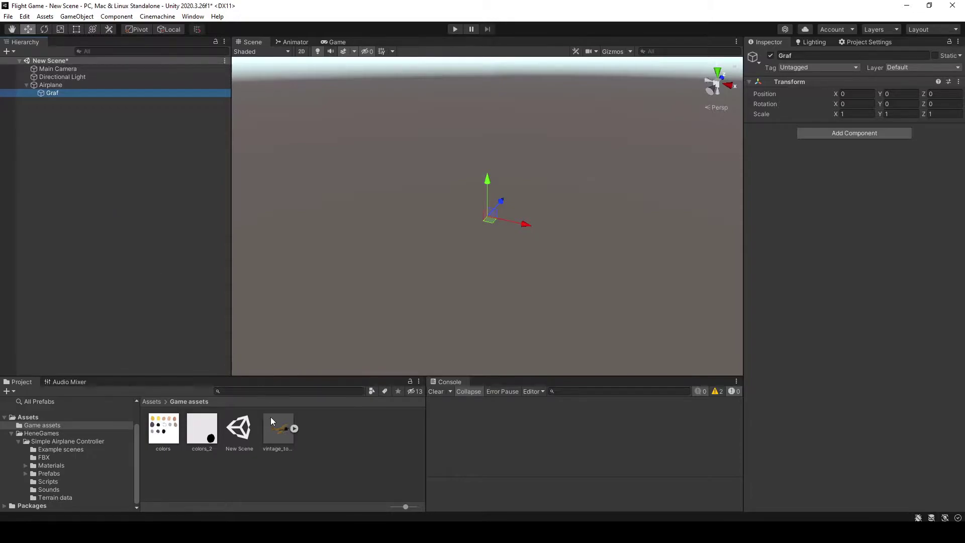
- Place the vintage_toy_plane model as a child of the Graf object in the scene hierarchy
{"action": "left_click_drag", "start_coordinate": [87, 165], "coordinate": [50, 96]}
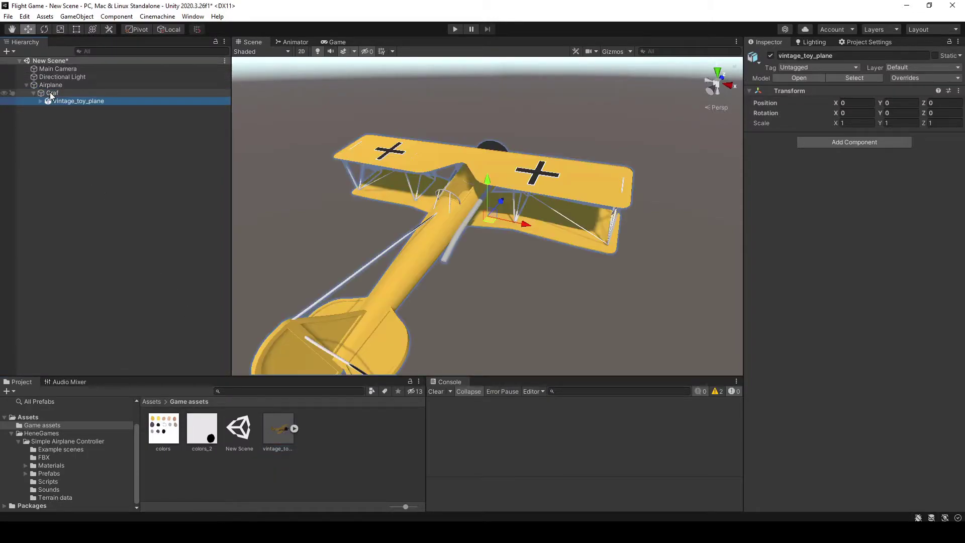
{"action": "left_click", "coordinate": [52, 95]}
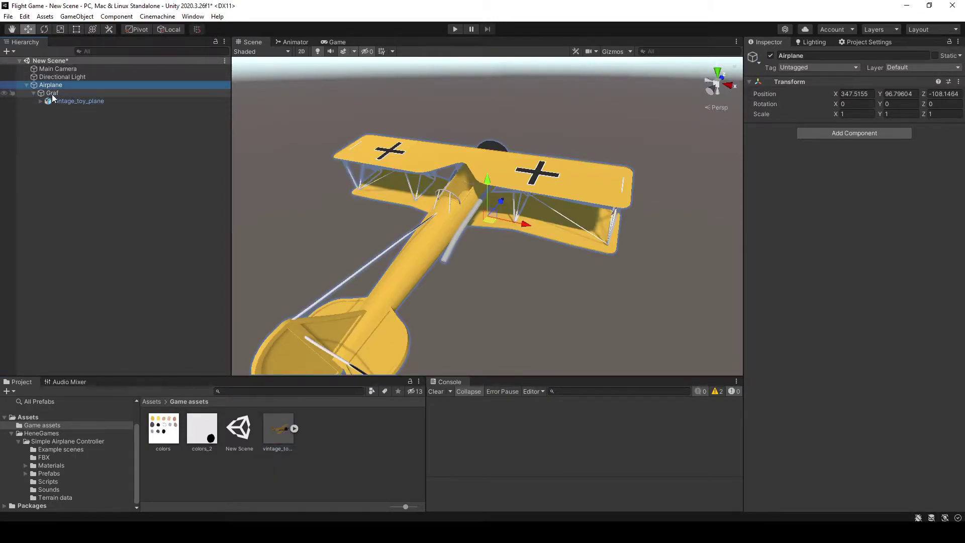
{"action": "left_click", "coordinate": [60, 102]}
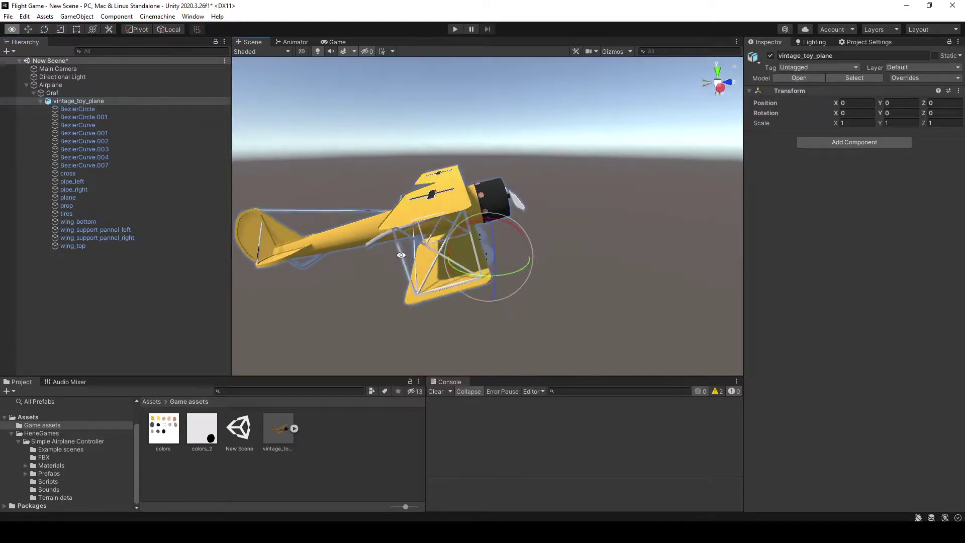
- Tilt the vintage_toy_plane model about 14.28 degrees around its X axis
{"action": "left_click_drag", "start_coordinate": [402, 254], "coordinate": [421, 247], "text": "alt"}
{"action": "left_click_drag", "start_coordinate": [514, 225], "coordinate": [531, 235]}
{"action": "middle_click_drag", "start_coordinate": [532, 234], "coordinate": [533, 189]}
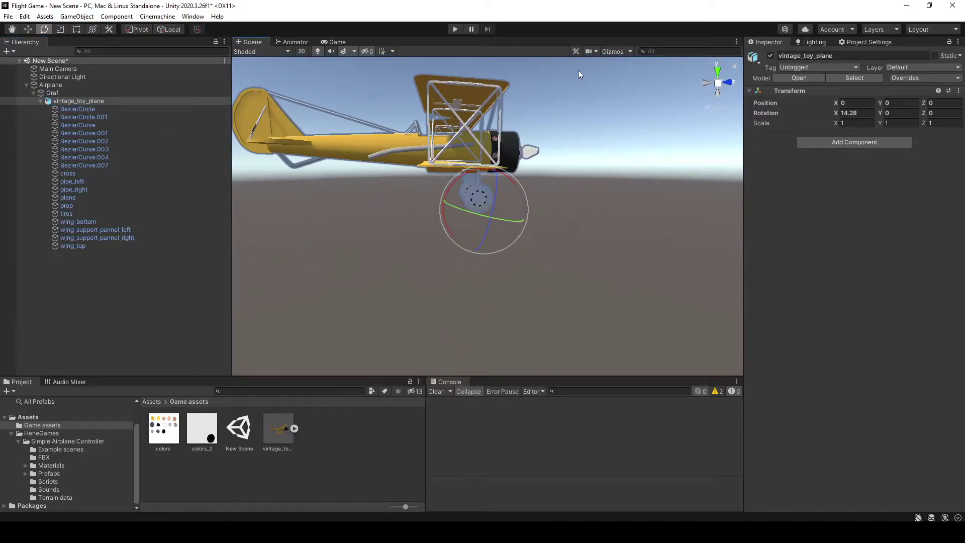
- From a side view, reset vintage_toy_plane's X rotation to 0 and rotate it about 12.78 degrees so the fuselage sits level
{"action": "left_click", "coordinate": [728, 82]}
{"action": "left_click", "coordinate": [729, 83]}
{"action": "left_click", "coordinate": [719, 82]}
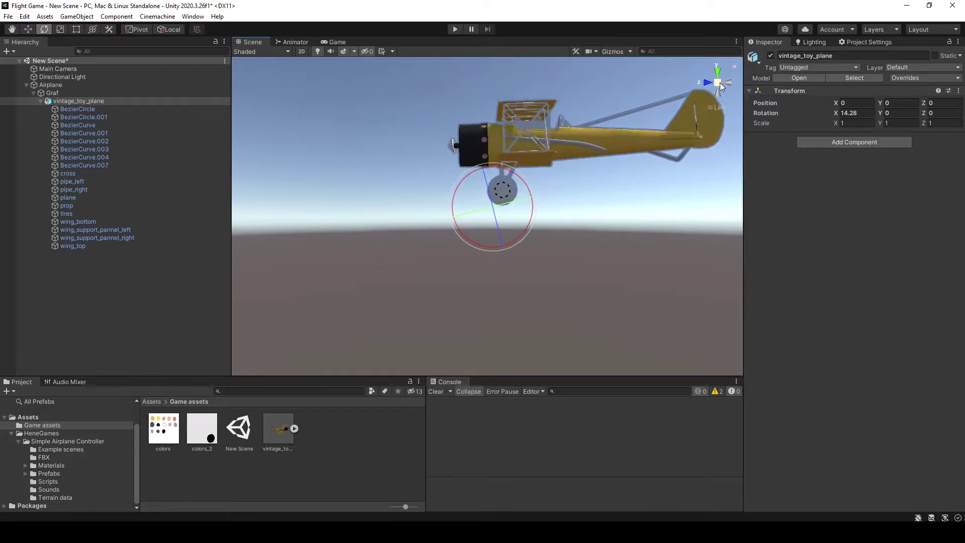
{"action": "left_click", "coordinate": [855, 113]}
{"action": "type", "text": "0"}
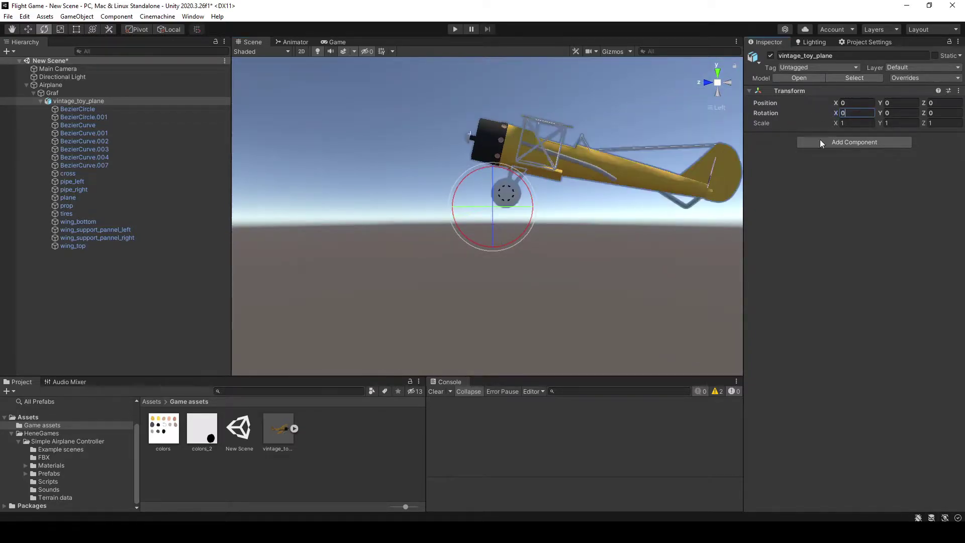
{"action": "left_click_drag", "start_coordinate": [542, 190], "coordinate": [512, 176]}
- Move vintage_toy_plane to about Y -2.98, Z 2.3 so its body is centred on the Graf pivot
{"action": "key", "text": "w"}
{"action": "left_click", "coordinate": [52, 93]}
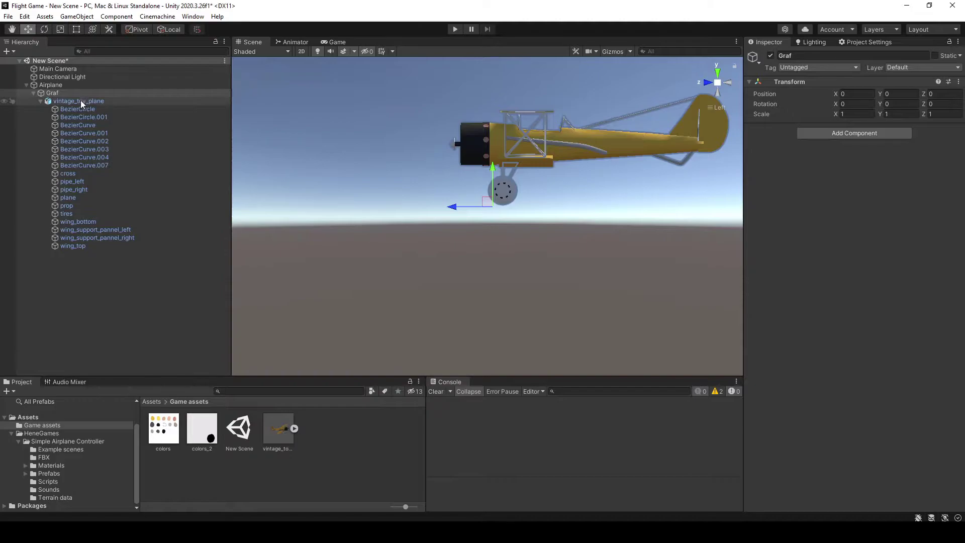
{"action": "left_click", "coordinate": [88, 103]}
{"action": "left_click_drag", "start_coordinate": [485, 206], "coordinate": [453, 249]}
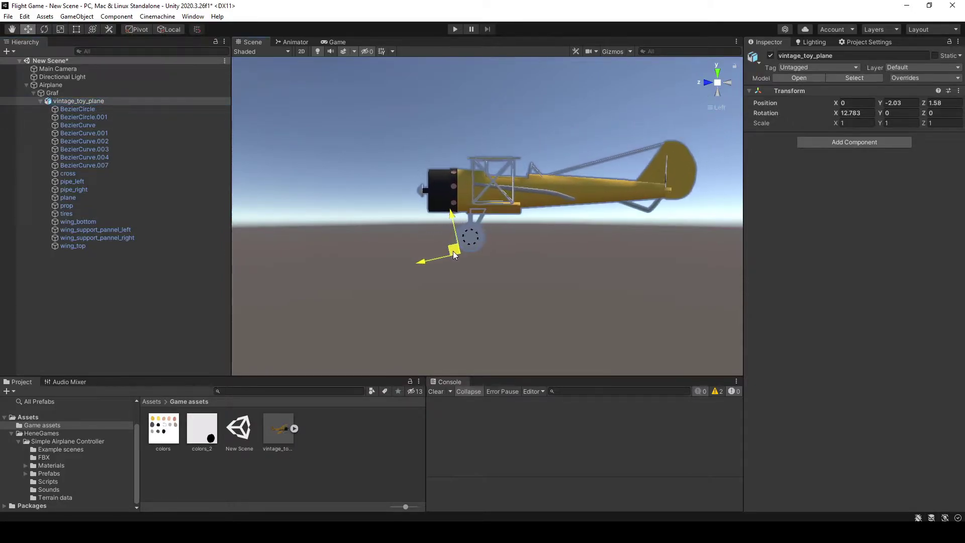
{"action": "left_click", "coordinate": [70, 92]}
{"action": "left_click", "coordinate": [73, 101]}
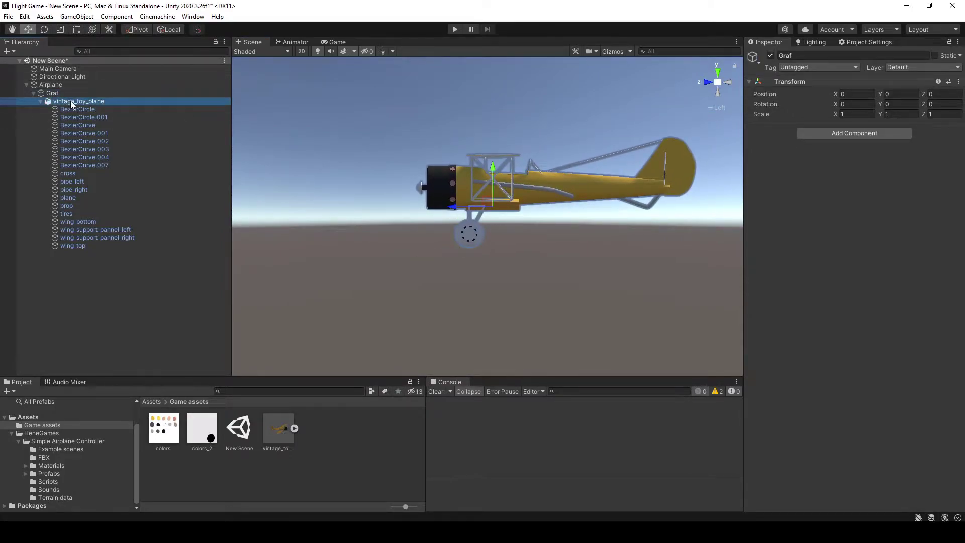
{"action": "left_click_drag", "start_coordinate": [453, 249], "coordinate": [437, 262]}
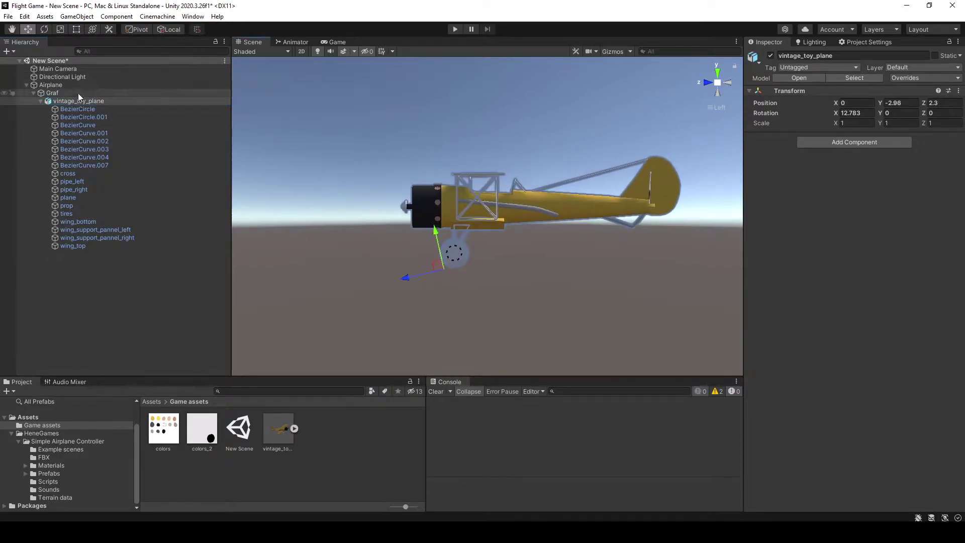
- Try rotating the Graf object to test the plane's pivot, and undo the rotation
{"action": "left_click", "coordinate": [52, 93]}
{"action": "left_click", "coordinate": [45, 29]}
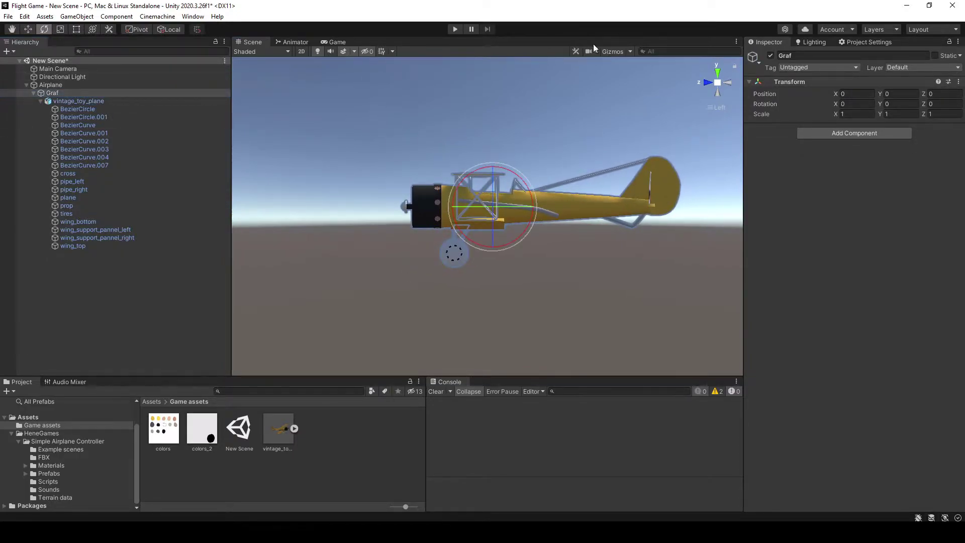
{"action": "left_click", "coordinate": [717, 83]}
{"action": "middle_click_drag", "start_coordinate": [408, 171], "coordinate": [446, 231]}
{"action": "right_click_drag", "start_coordinate": [382, 206], "coordinate": [448, 234]}
{"action": "middle_click_drag", "start_coordinate": [449, 233], "coordinate": [516, 202]}
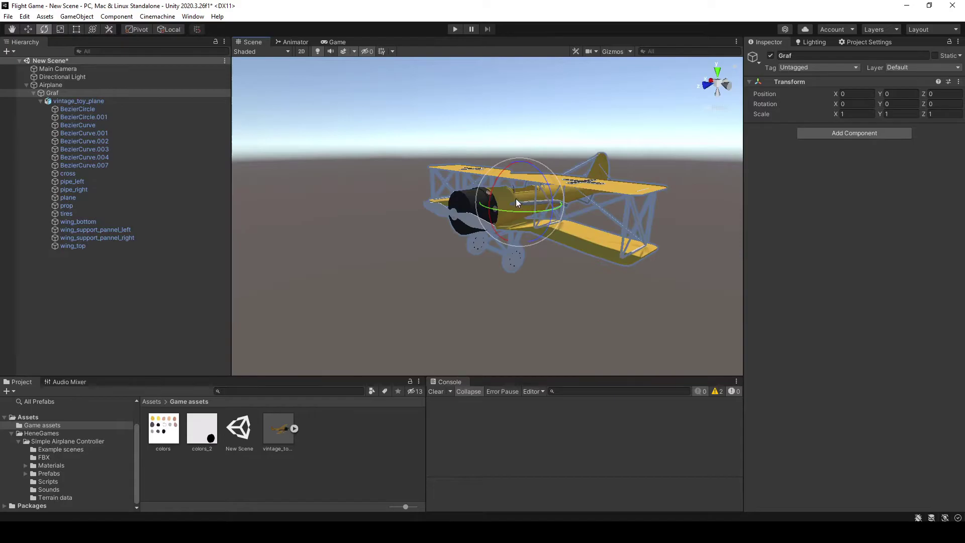
{"action": "left_click_drag", "start_coordinate": [516, 198], "coordinate": [457, 189]}
{"action": "key", "text": "ctrl+z"}
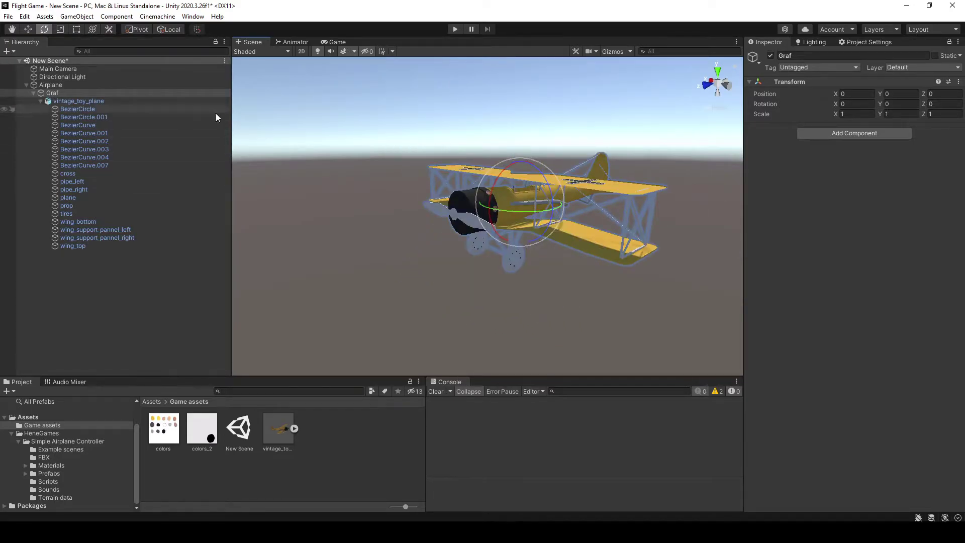
- Add the Simple Air Plane Controller component to the Airplane object
{"action": "left_click_drag", "start_coordinate": [378, 201], "coordinate": [838, 223], "text": "alt"}
{"action": "left_click_drag", "start_coordinate": [355, 188], "coordinate": [464, 204], "text": "alt"}
{"action": "left_click_drag", "start_coordinate": [287, 197], "coordinate": [312, 226], "text": "alt"}
{"action": "left_click", "coordinate": [330, 202]}
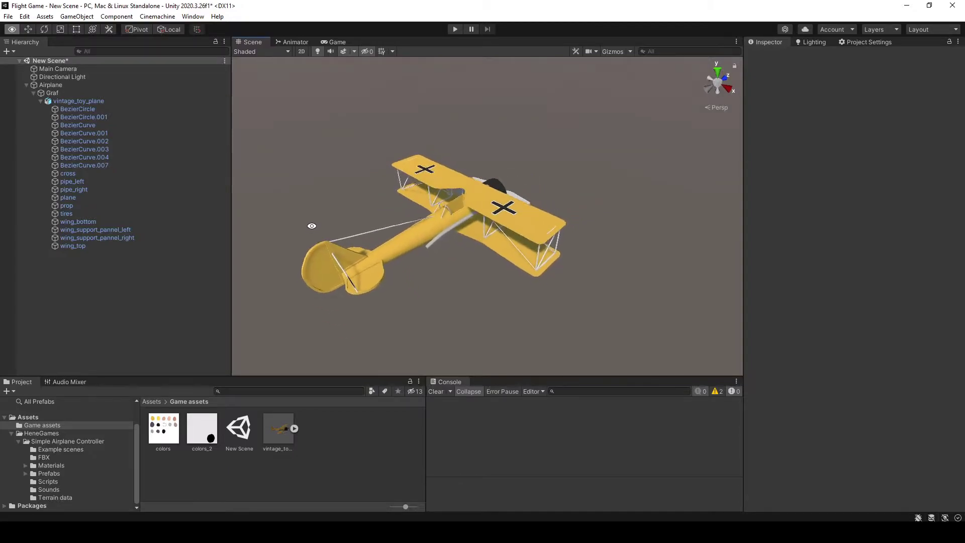
{"action": "left_click", "coordinate": [50, 84]}
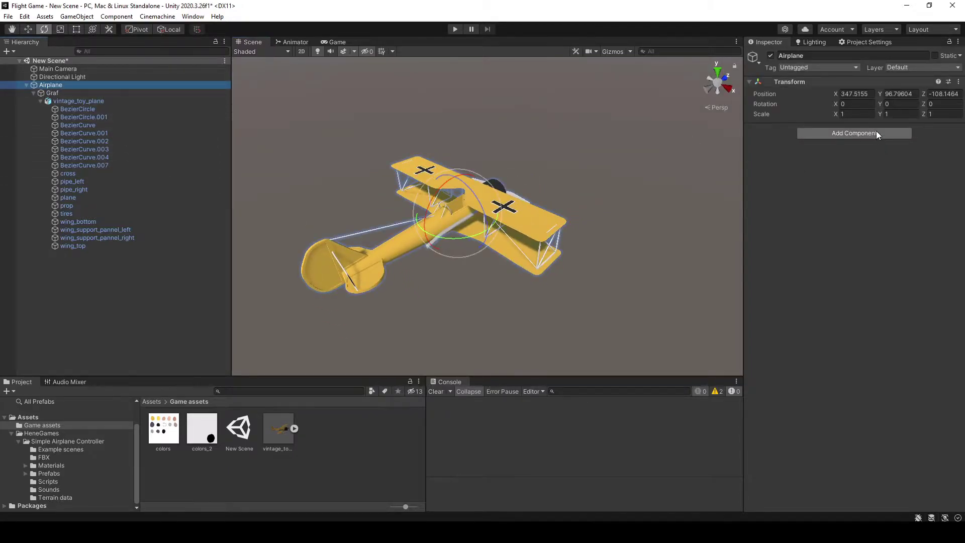
{"action": "left_click", "coordinate": [876, 132]}
{"action": "type", "text": "simple"}
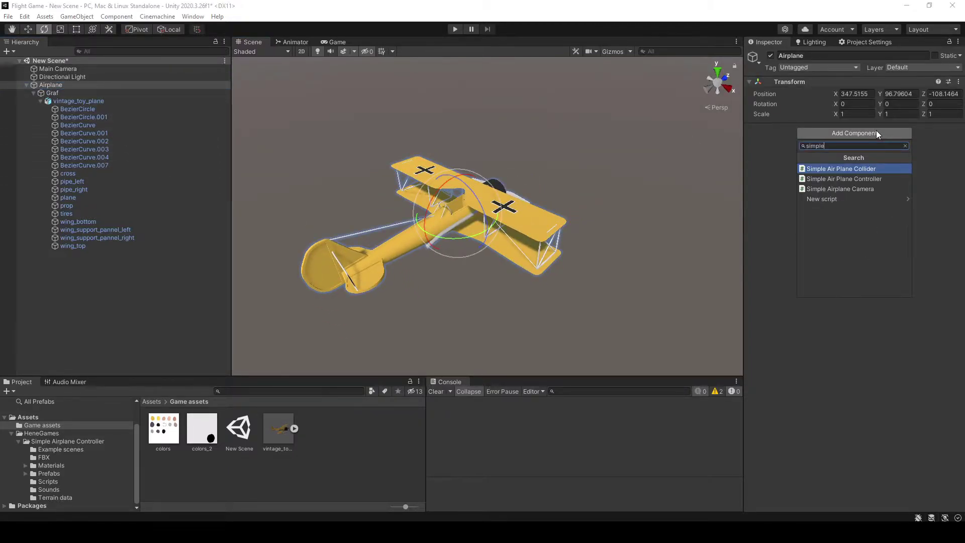
{"action": "key", "text": "Down"}
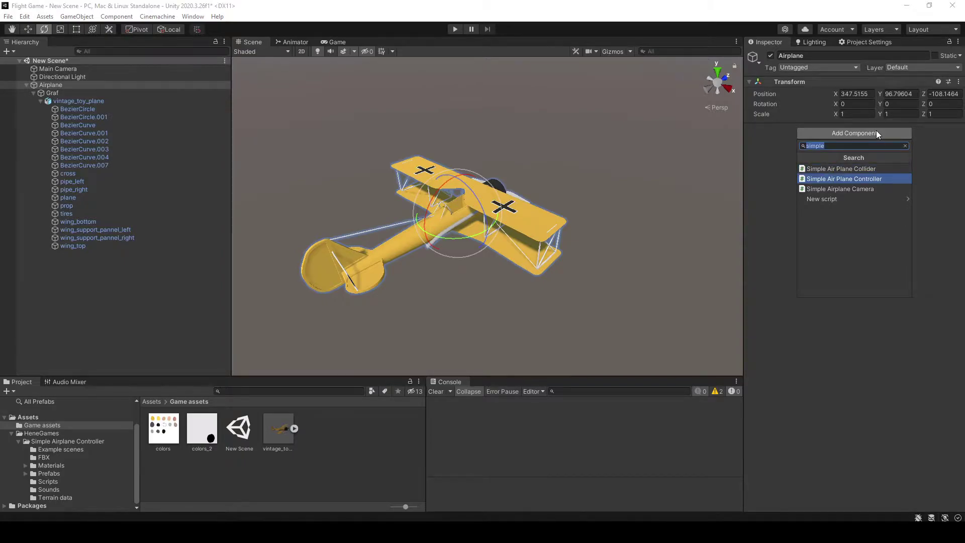
{"action": "key", "text": "Return"}
- Reorder Airplane's components so the Simple Air Plane Controller script comes before the Rigidbody, and slightly widen the component properties area
{"action": "right_click", "coordinate": [814, 316]}
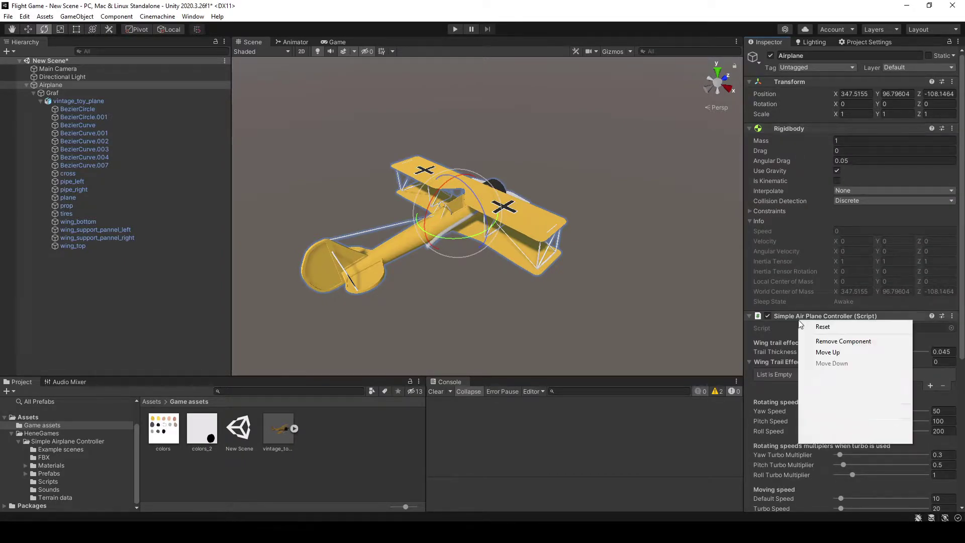
{"action": "left_click", "coordinate": [825, 353]}
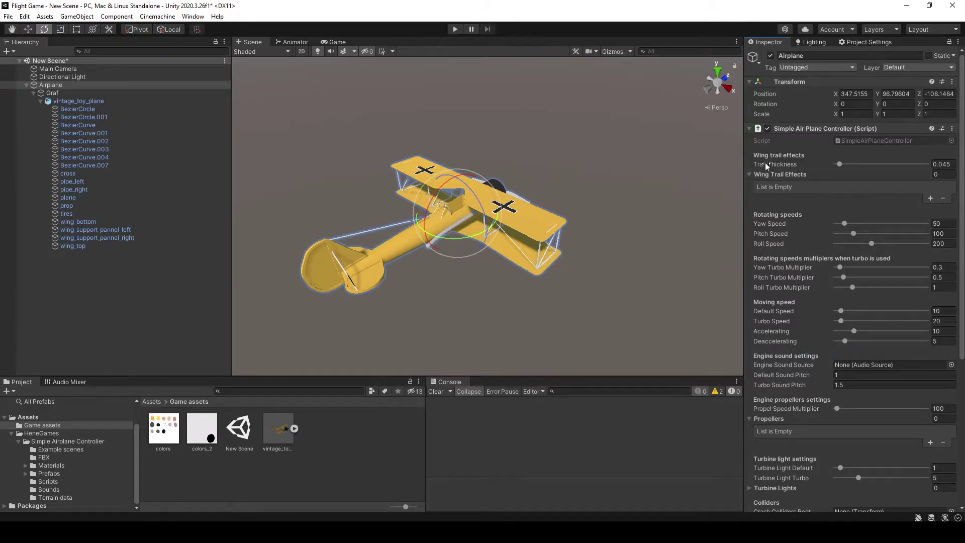
{"action": "left_click_drag", "start_coordinate": [743, 152], "coordinate": [738, 153]}
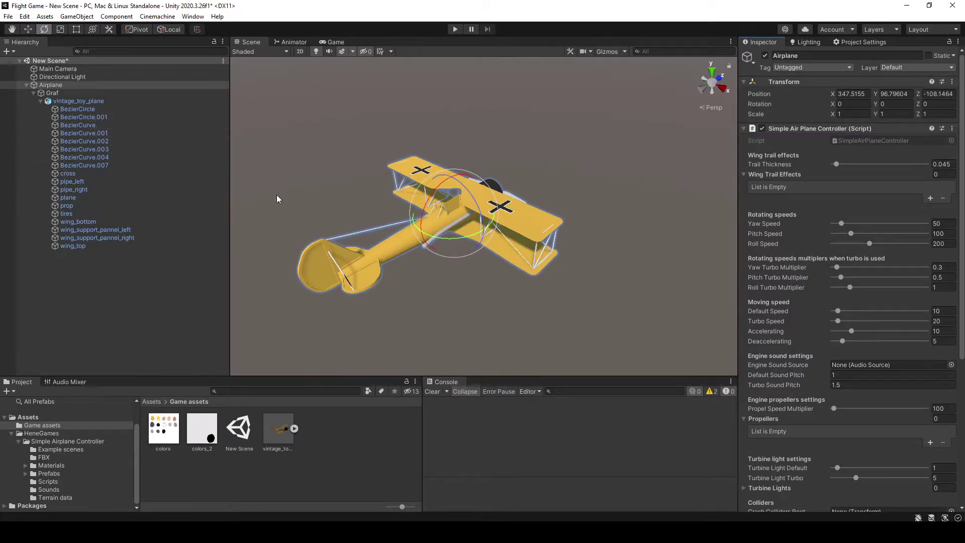
- Create an empty child object under Airplane and name it "Trail left"
{"action": "left_click_drag", "start_coordinate": [275, 198], "coordinate": [301, 313], "text": "alt"}
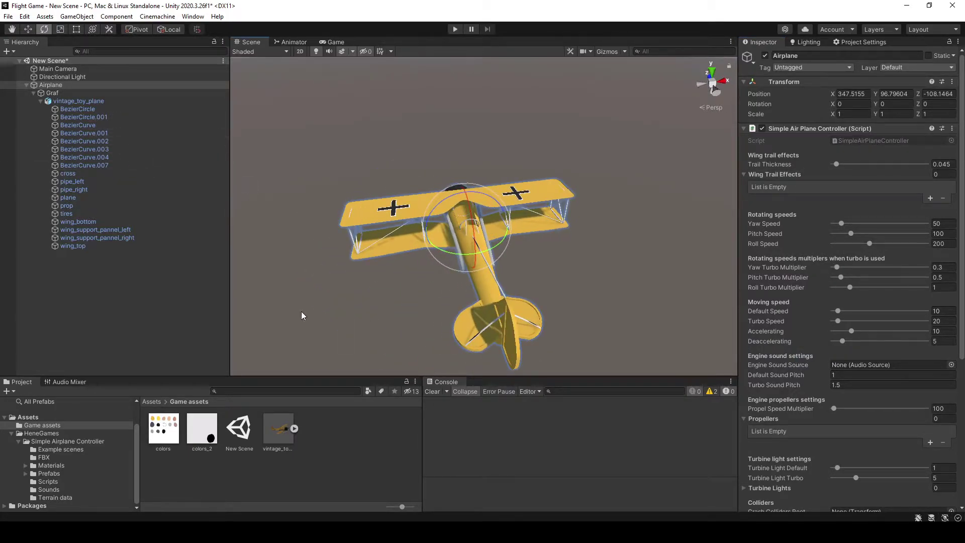
{"action": "left_click", "coordinate": [40, 101]}
{"action": "left_click", "coordinate": [49, 108]}
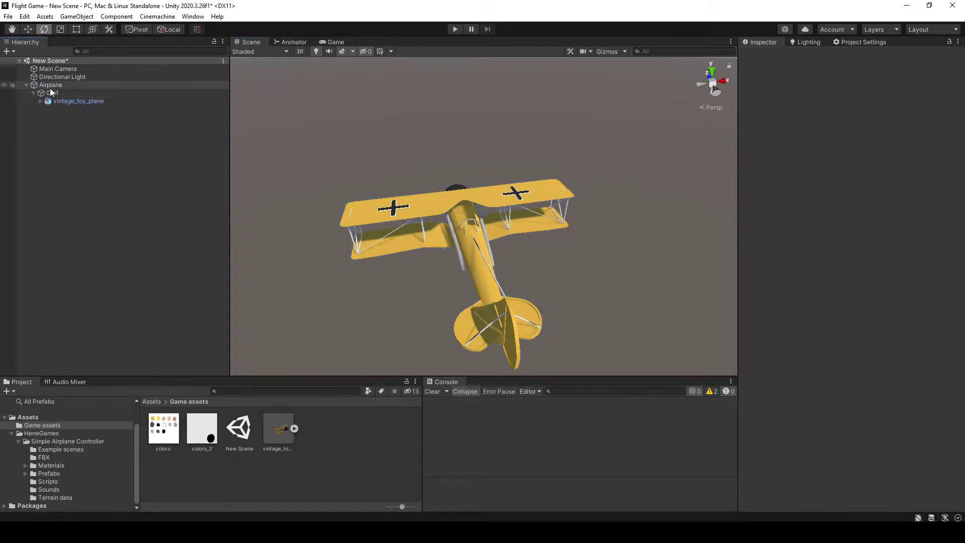
{"action": "right_click", "coordinate": [51, 85]}
{"action": "left_click", "coordinate": [88, 205]}
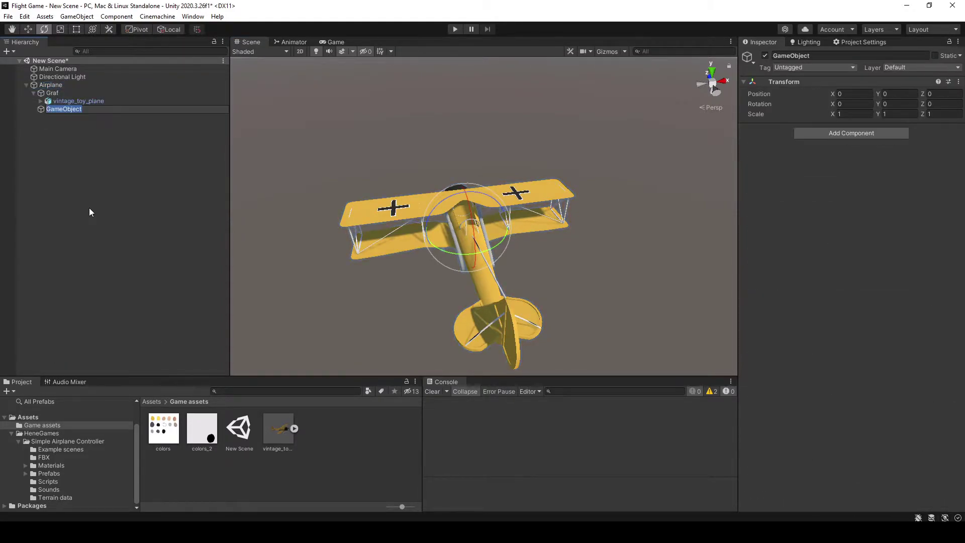
{"action": "type", "text": "Trail left"}
{"action": "key", "text": "Return"}
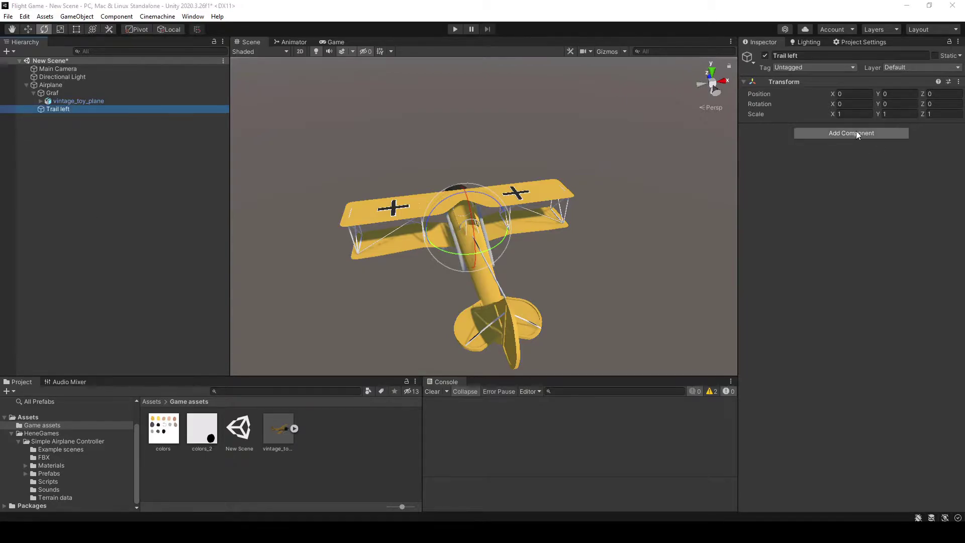
- Add a Trail Renderer component to Trail left and lower its width curve's start to about 0.019
{"action": "left_click", "coordinate": [856, 133]}
{"action": "type", "text": "trail"}
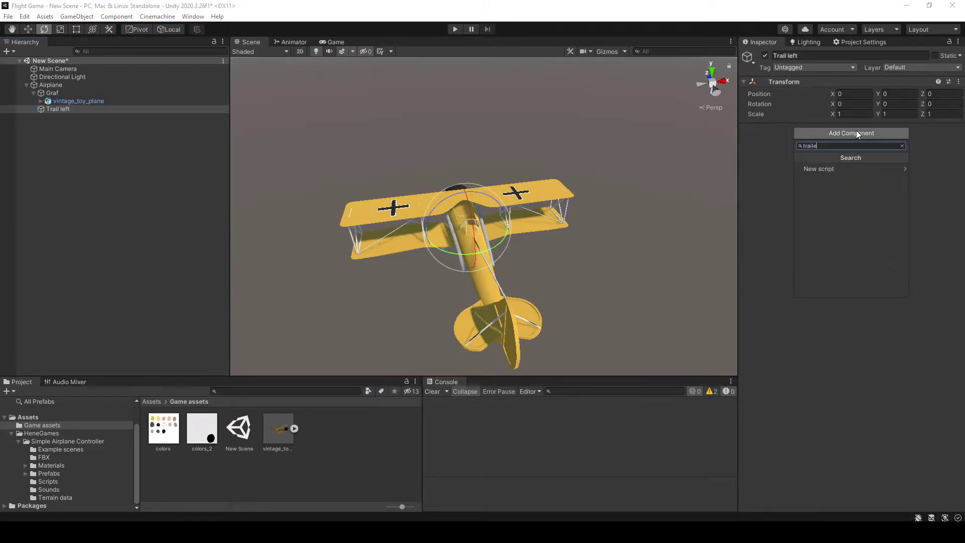
{"action": "key", "text": "Up"}
{"action": "key", "text": "Return"}
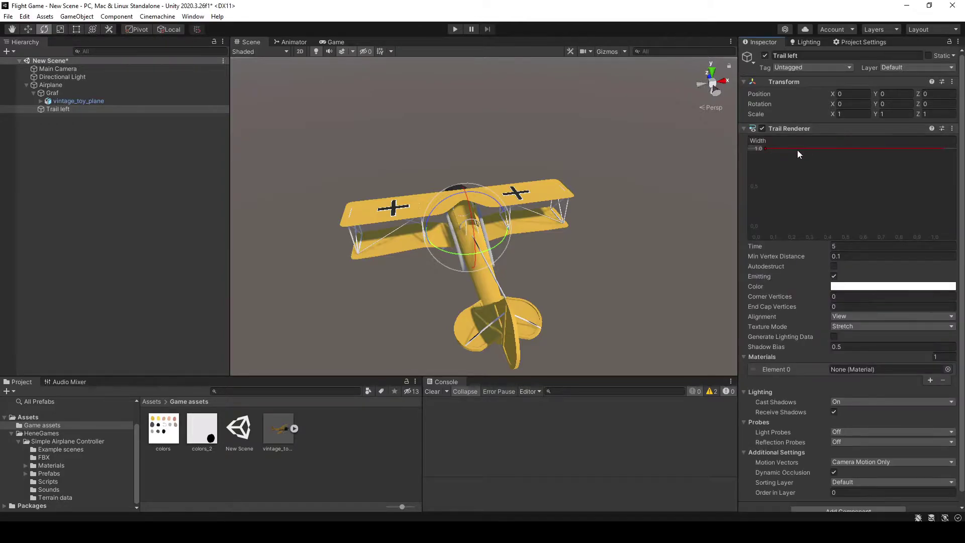
{"action": "left_click_drag", "start_coordinate": [769, 149], "coordinate": [763, 228]}
{"action": "double_click", "coordinate": [810, 222]}
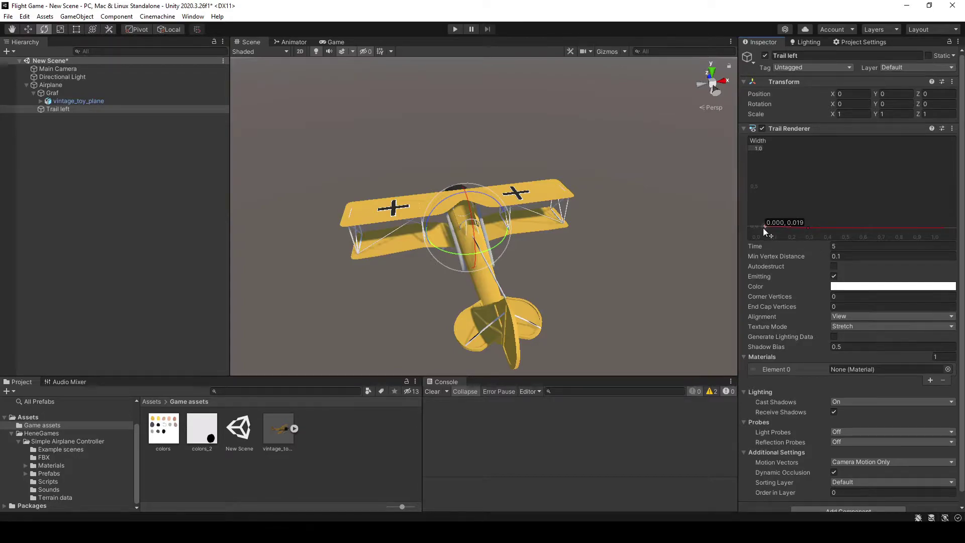
- Move Trail left toward the left wing, to about X -5.93, Y 3.59, and set its trail time to 1
{"action": "left_click", "coordinate": [28, 29]}
{"action": "mouse_move", "coordinate": [496, 228]}
{"action": "left_mouse_down"}
{"action": "mouse_move", "coordinate": [333, 246]}
{"action": "mouse_move", "coordinate": [364, 200]}
{"action": "mouse_move", "coordinate": [329, 120]}
{"action": "mouse_move", "coordinate": [307, 162]}
{"action": "mouse_move", "coordinate": [336, 175]}
{"action": "left_mouse_up"}
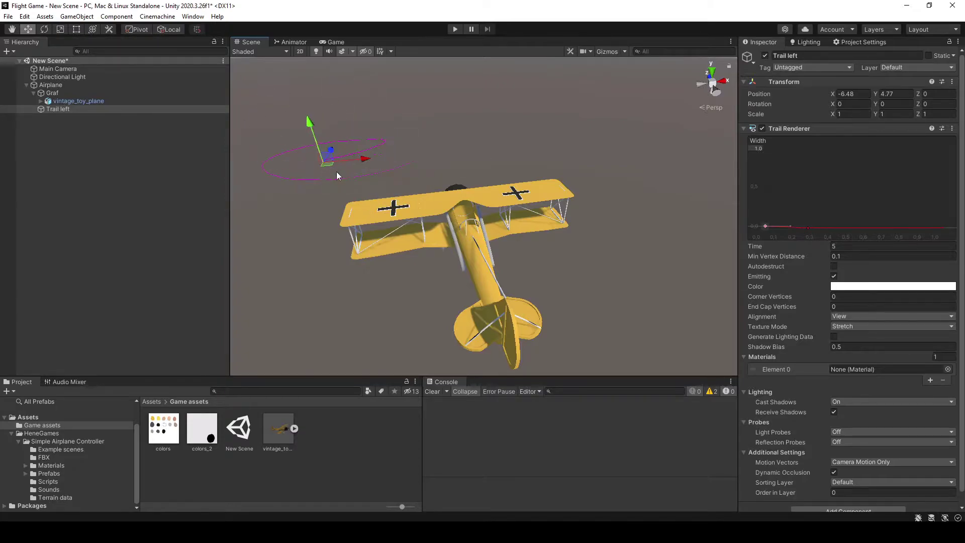
{"action": "scroll", "coordinate": [422, 187], "scroll_direction": "up", "scroll_amount": 3}
{"action": "middle_click_drag", "start_coordinate": [336, 172], "coordinate": [529, 210]}
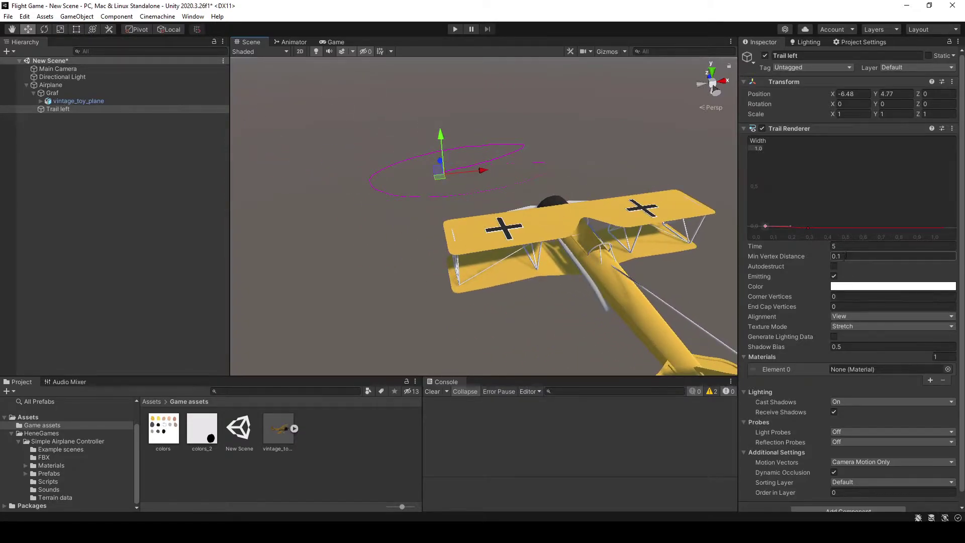
{"action": "left_click", "coordinate": [845, 245]}
{"action": "type", "text": "1"}
{"action": "mouse_move", "coordinate": [438, 176]}
{"action": "left_mouse_down"}
{"action": "mouse_move", "coordinate": [376, 157]}
{"action": "mouse_move", "coordinate": [385, 194]}
{"action": "mouse_move", "coordinate": [456, 204]}
{"action": "left_mouse_up"}
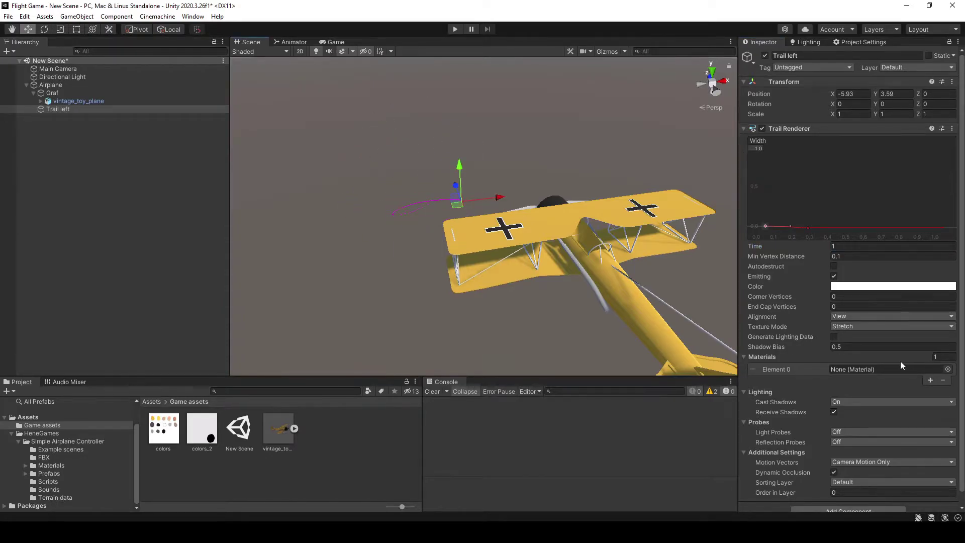
- Assign Trail material to Element 0 of the Trail Renderer's materials
{"action": "scroll", "coordinate": [917, 357], "scroll_direction": "down", "scroll_amount": 1}
{"action": "left_click", "coordinate": [948, 357]}
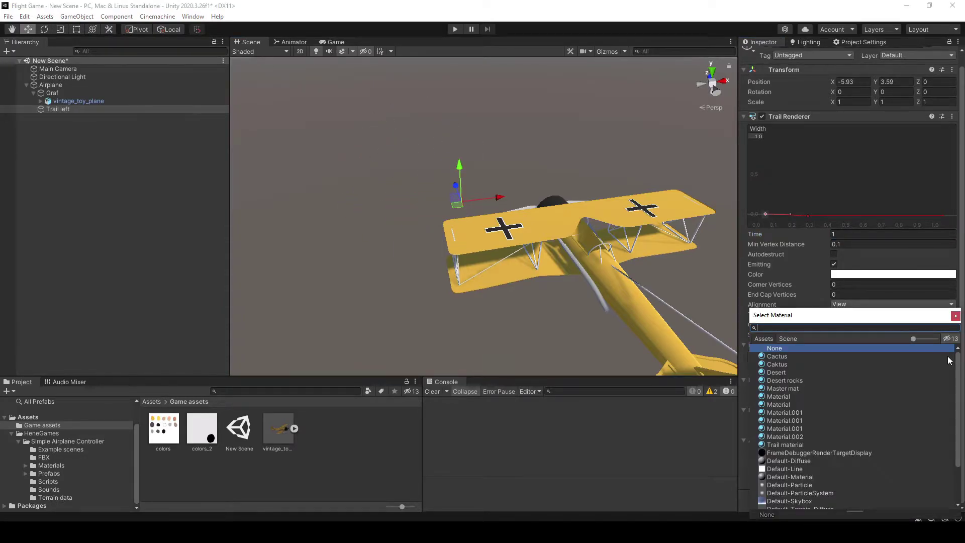
{"action": "type", "text": "trail"}
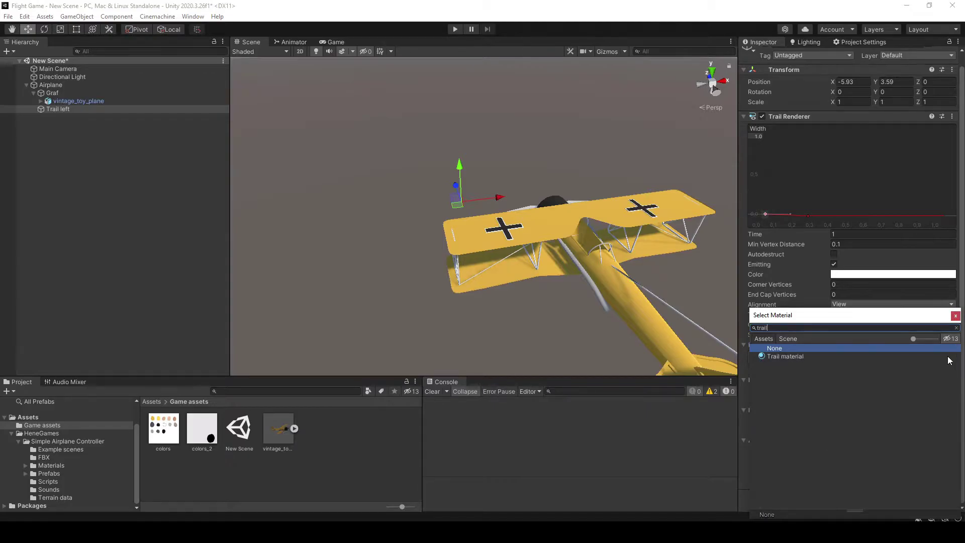
{"action": "double_click", "coordinate": [949, 356]}
{"action": "scroll", "coordinate": [478, 246], "scroll_direction": "up", "scroll_amount": 2}
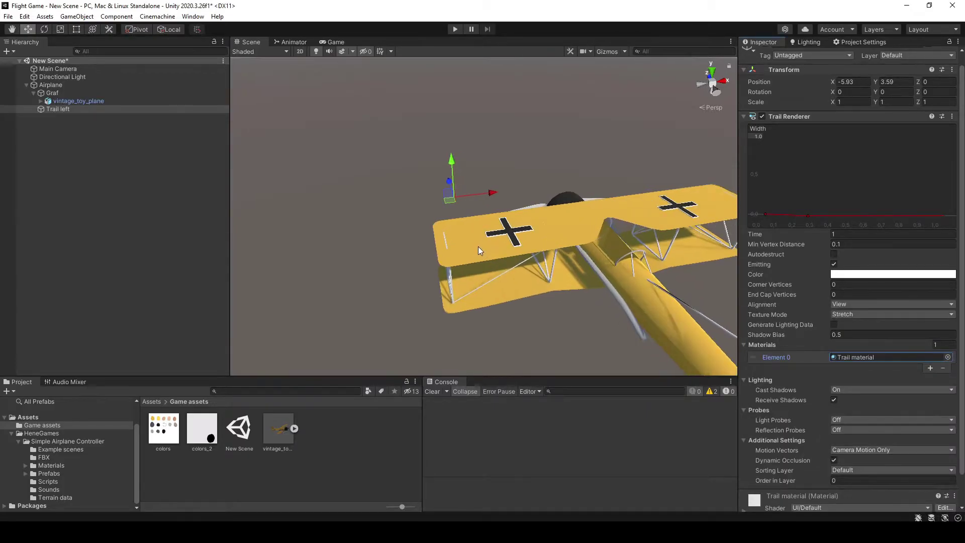
- Position Trail left at the rear tip of the upper left wing, at about X -6.56, Y 1.56, Z -0.38
{"action": "left_click_drag", "start_coordinate": [484, 191], "coordinate": [440, 262]}
{"action": "middle_click_drag", "start_coordinate": [502, 279], "coordinate": [420, 247]}
{"action": "scroll", "coordinate": [419, 247], "scroll_direction": "down", "scroll_amount": 1}
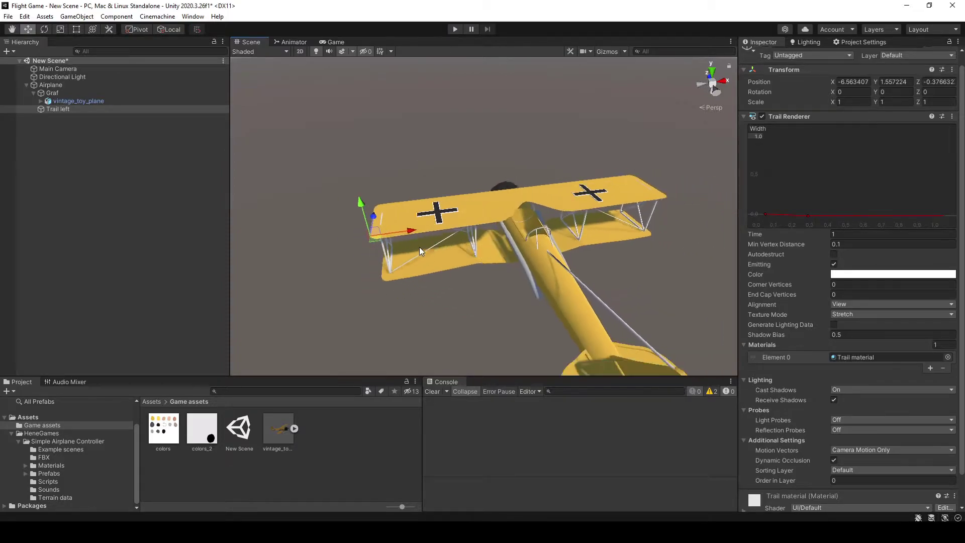
{"action": "left_click", "coordinate": [79, 103]}
{"action": "left_click", "coordinate": [78, 109]}
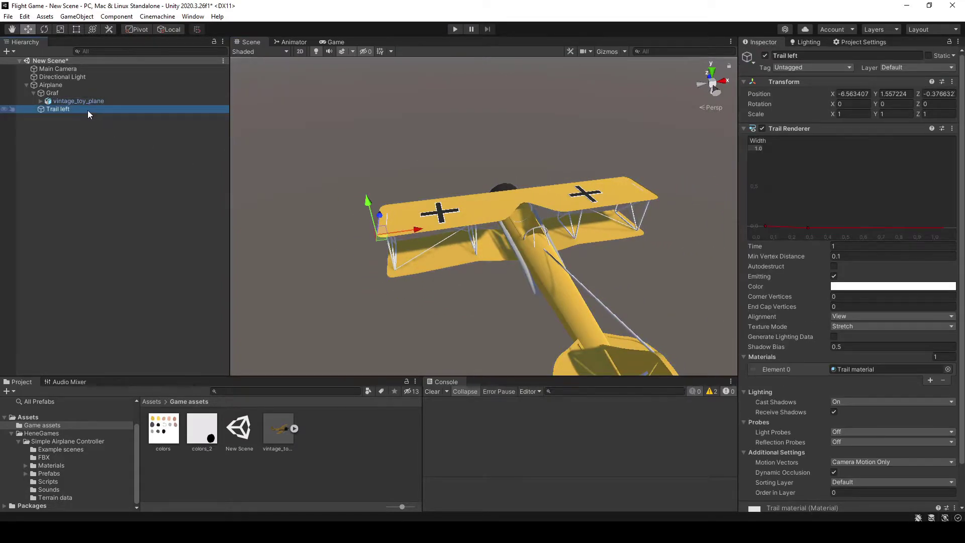
- Duplicate Trail left, rename the copy Trail left right, and save the scene
{"action": "key", "text": "ctrl+d"}
{"action": "left_click", "coordinate": [845, 56]}
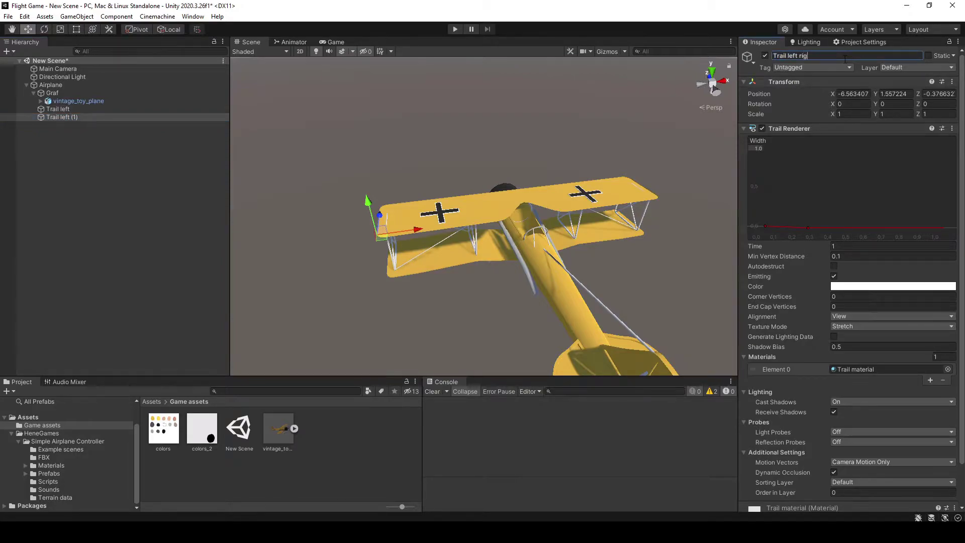
{"action": "key", "text": "Return"}
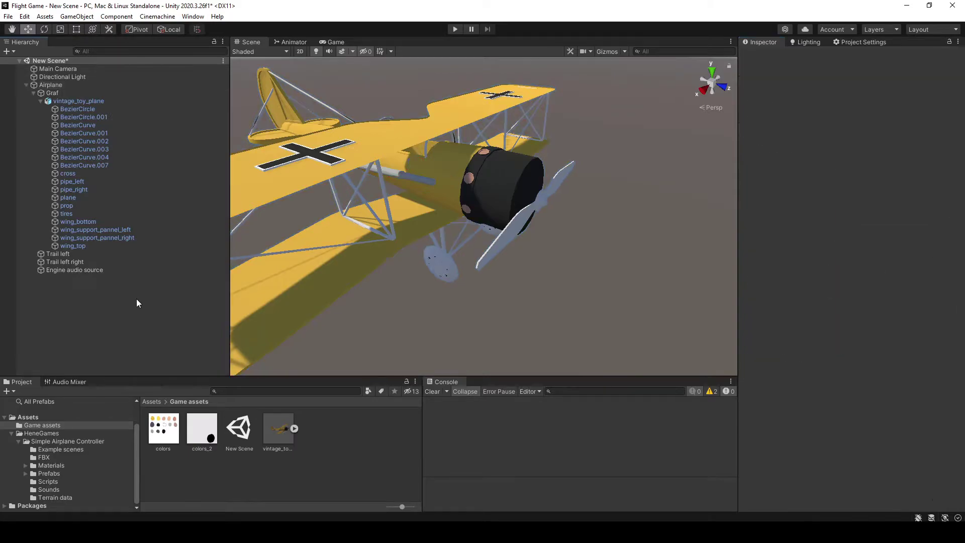
{"action": "left_click", "coordinate": [8, 16]}
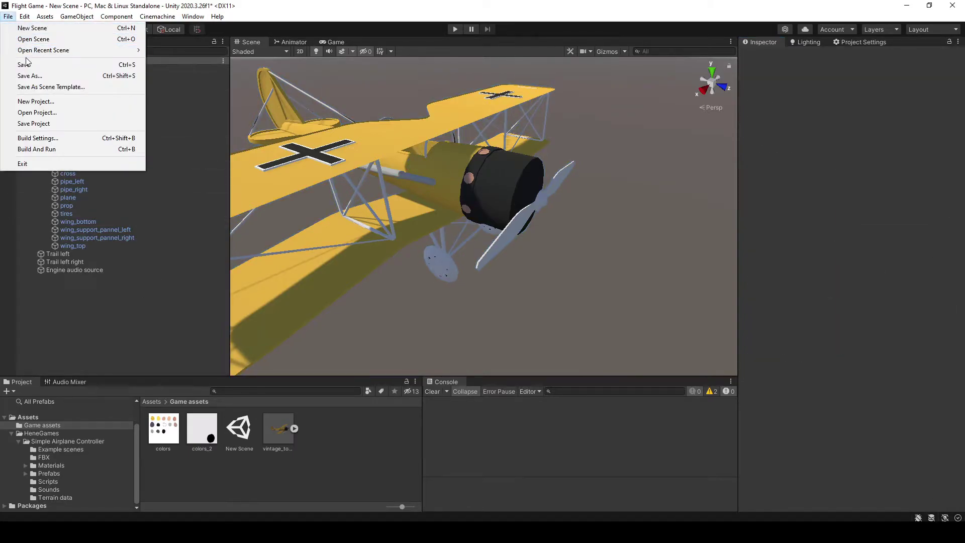
{"action": "left_click", "coordinate": [34, 66]}
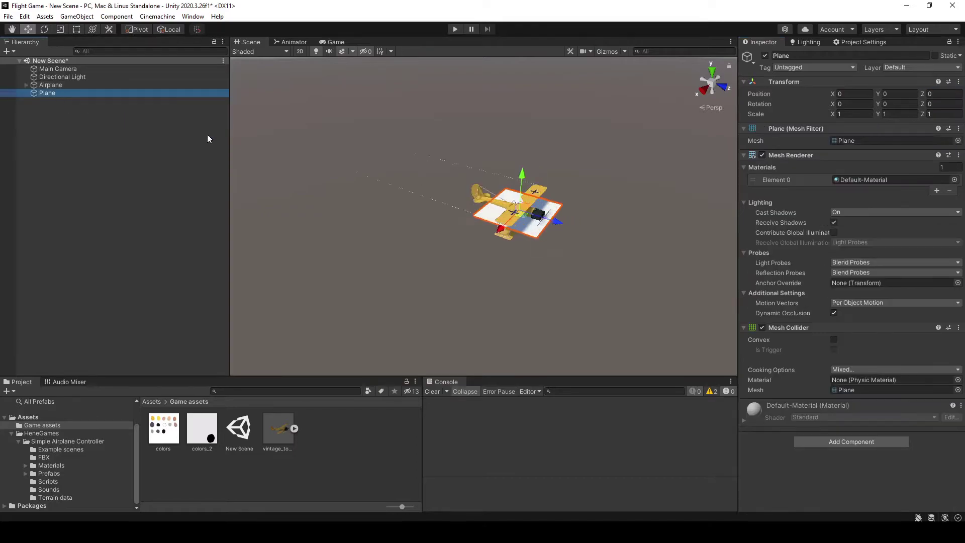
- Scale the ground Plane up uniformly so it spreads far around the airplane, and select Airplane
{"action": "key", "text": "f"}
{"action": "left_click_drag", "start_coordinate": [351, 226], "coordinate": [575, 189], "text": "alt"}
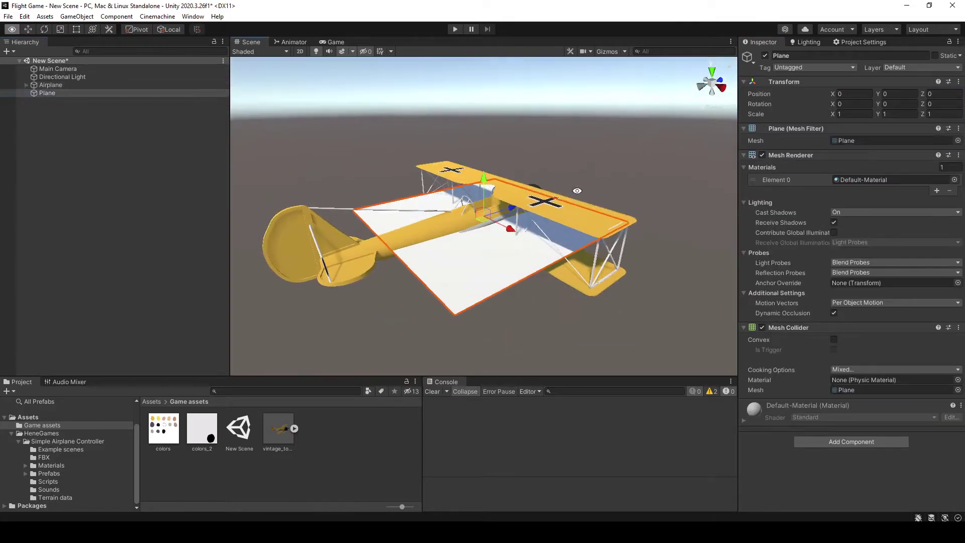
{"action": "scroll", "coordinate": [575, 190], "scroll_direction": "down", "scroll_amount": 5}
{"action": "key", "text": "r"}
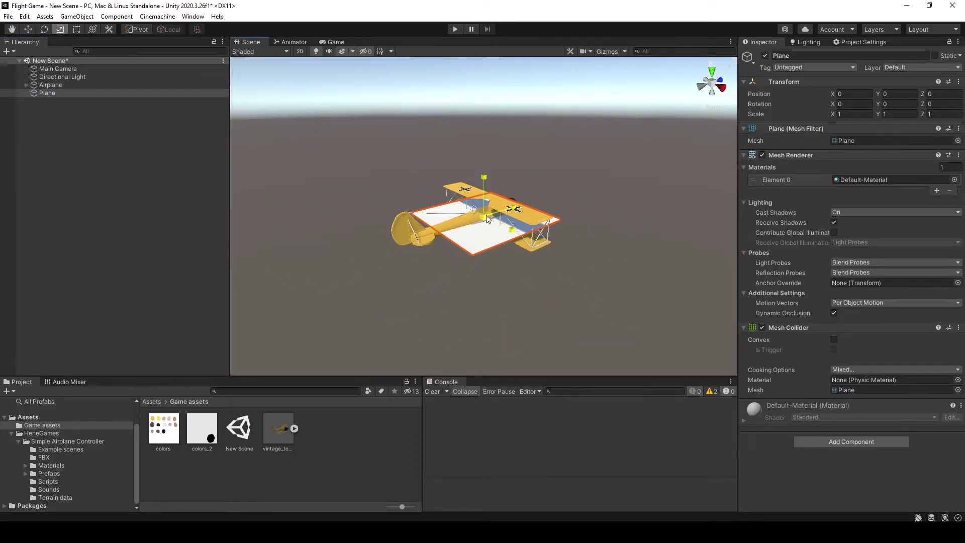
{"action": "left_click_drag", "start_coordinate": [484, 217], "coordinate": [804, 218]}
{"action": "left_click", "coordinate": [118, 120]}
{"action": "left_click", "coordinate": [75, 85]}
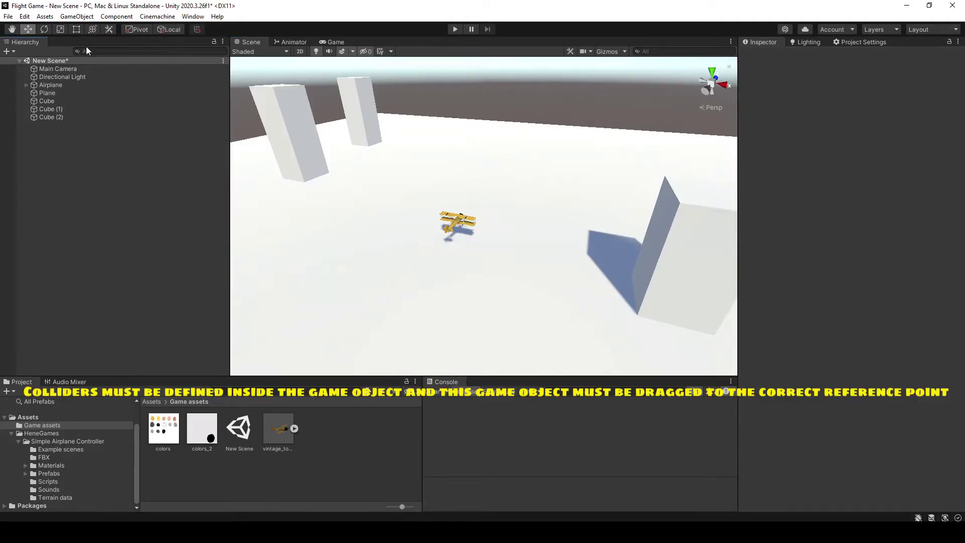
- Create an empty child object named Colliders under Airplane
{"action": "left_click", "coordinate": [50, 85]}
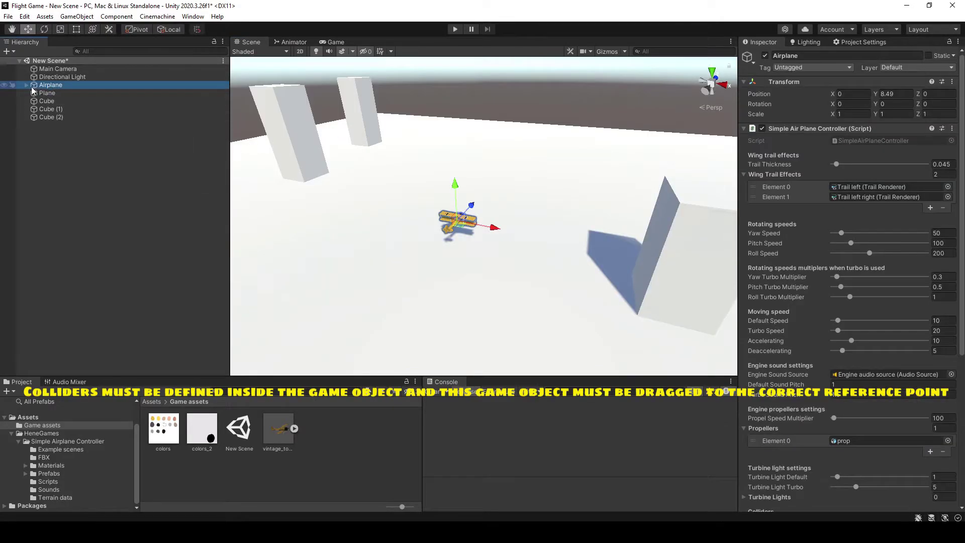
{"action": "key", "text": "alt+Right"}
{"action": "left_click", "coordinate": [34, 93]}
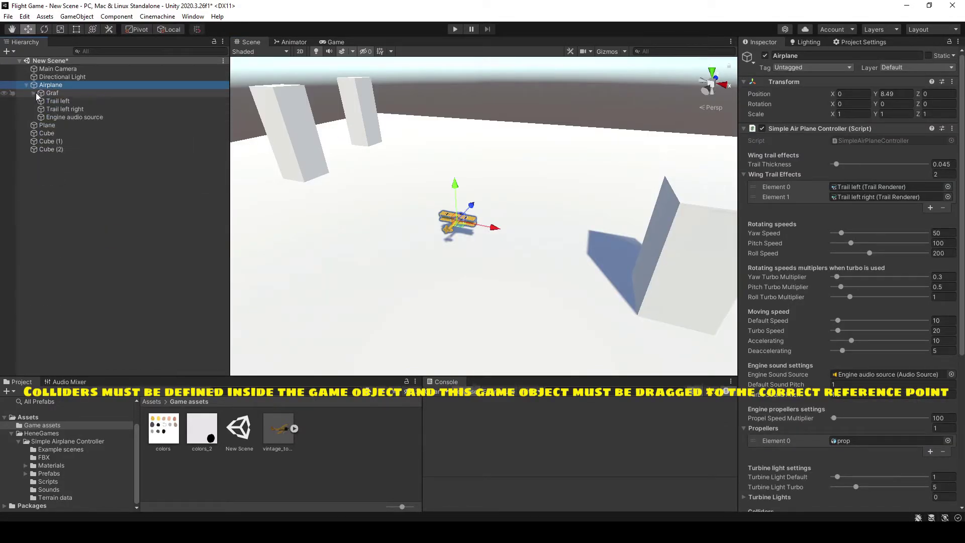
{"action": "right_click", "coordinate": [51, 85]}
{"action": "left_click", "coordinate": [88, 194]}
{"action": "type", "text": "Colliders"}
{"action": "key", "text": "Return"}
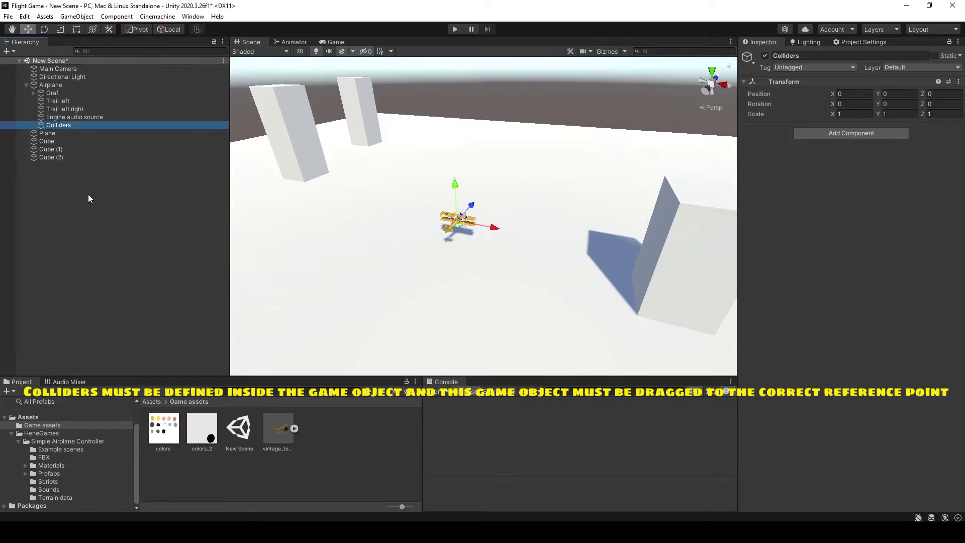
- Add a cube as a child of the Colliders object and select it
{"action": "right_click", "coordinate": [72, 126]}
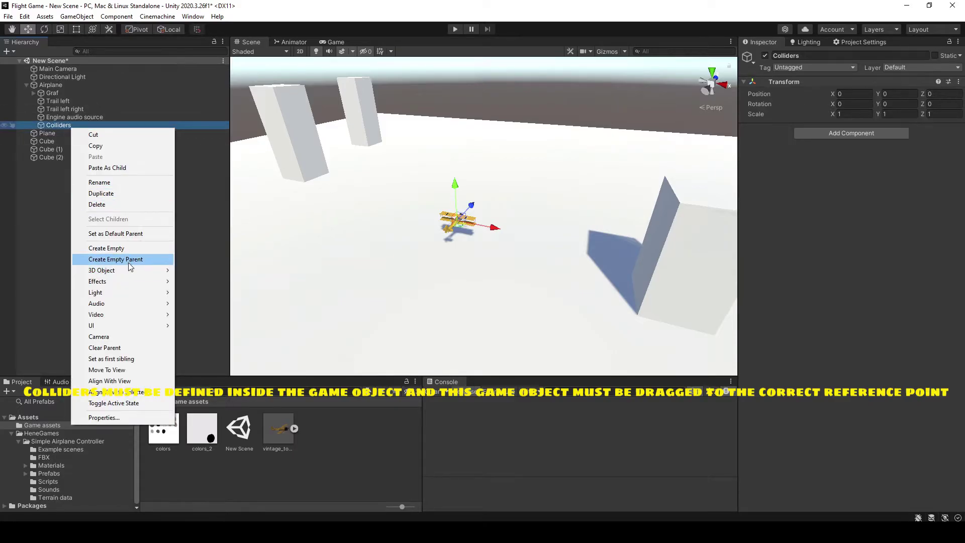
{"action": "mouse_move", "coordinate": [131, 272]}
{"action": "left_click", "coordinate": [191, 271]}
{"action": "left_click", "coordinate": [57, 126]}
{"action": "double_click", "coordinate": [55, 130]}
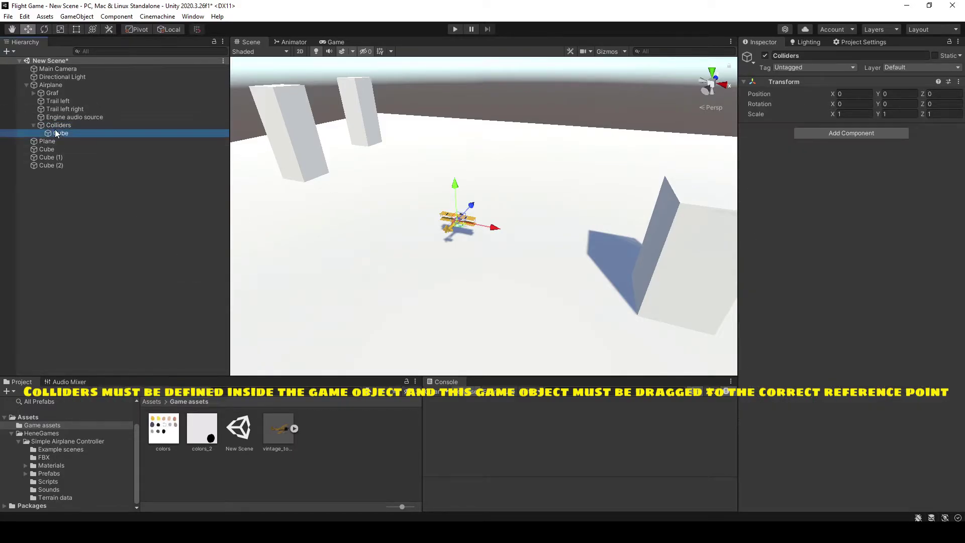
- Scale the collider cube to about X 13.16, Y 2.58, Z 2.45 to match the wings
{"action": "key", "text": "r"}
{"action": "left_click_drag", "start_coordinate": [524, 224], "coordinate": [724, 259]}
{"action": "right_click_drag", "start_coordinate": [603, 221], "coordinate": [402, 191]}
{"action": "left_click_drag", "start_coordinate": [390, 151], "coordinate": [386, 82]}
{"action": "left_click_drag", "start_coordinate": [436, 185], "coordinate": [496, 184]}
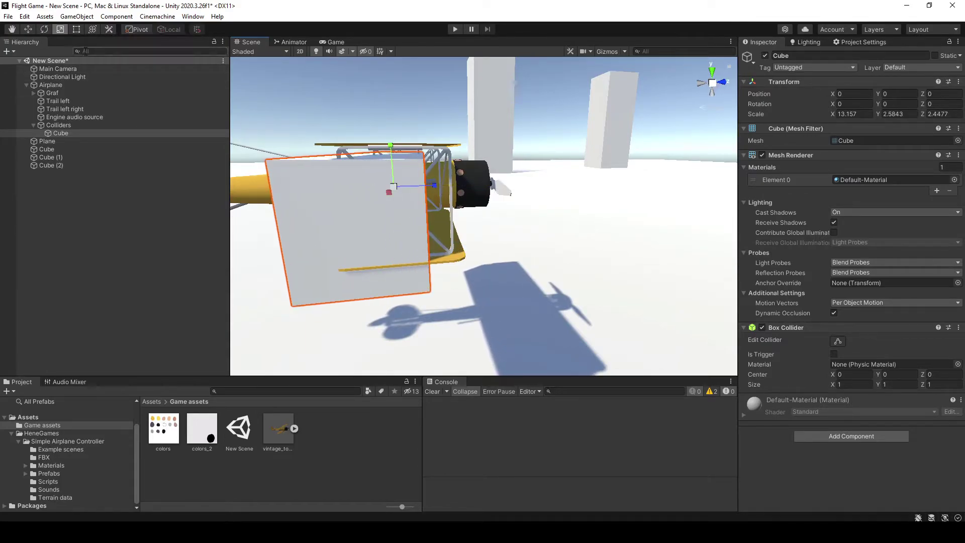
- Move the collider cube over the wings, to about Y 0.35, Z 0.72
{"action": "left_click", "coordinate": [34, 29]}
{"action": "left_click_drag", "start_coordinate": [399, 183], "coordinate": [421, 171]}
{"action": "left_click_drag", "start_coordinate": [422, 176], "coordinate": [397, 181], "text": "alt"}
- Duplicate the wing collider cube, rotate the copy -90 degrees about Y, and move it back along the fuselage
{"action": "key", "text": "ctrl+d"}
{"action": "left_click", "coordinate": [44, 31]}
{"action": "left_click", "coordinate": [44, 29]}
{"action": "key", "text": "w"}
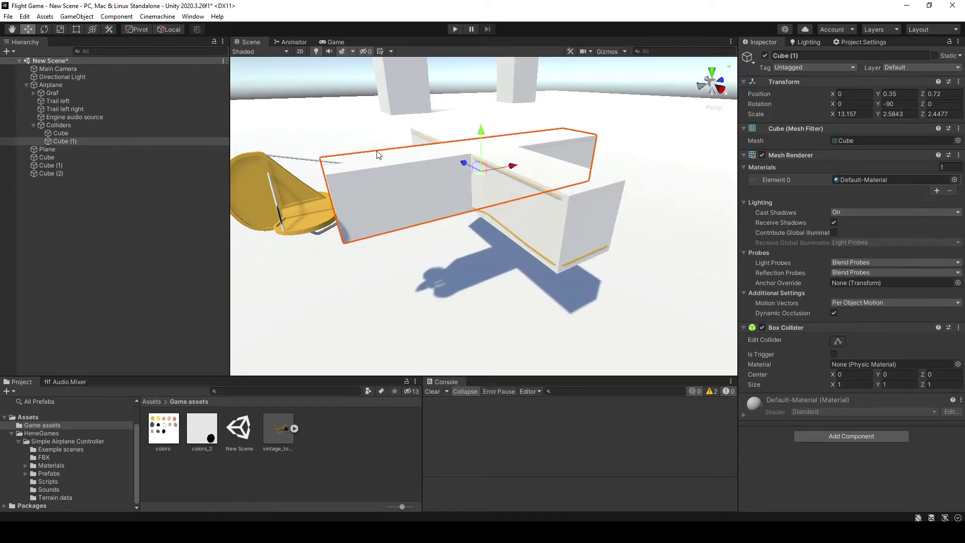
{"action": "left_click_drag", "start_coordinate": [503, 171], "coordinate": [633, 273]}
- Disable the Mesh Renderer on both collider cubes, Cube and Cube (1)
{"action": "left_click", "coordinate": [76, 134], "text": "ctrl"}
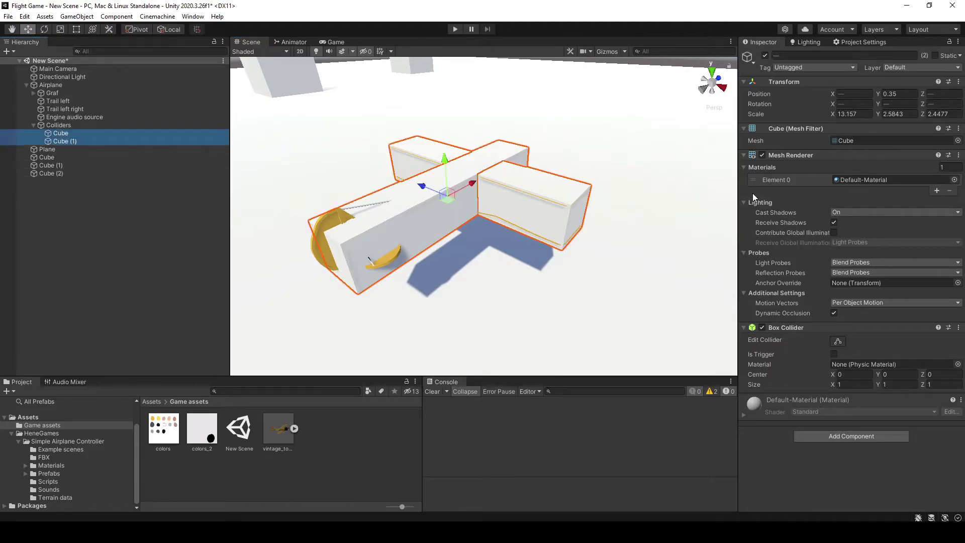
{"action": "left_click", "coordinate": [762, 159]}
{"action": "right_click", "coordinate": [773, 155]}
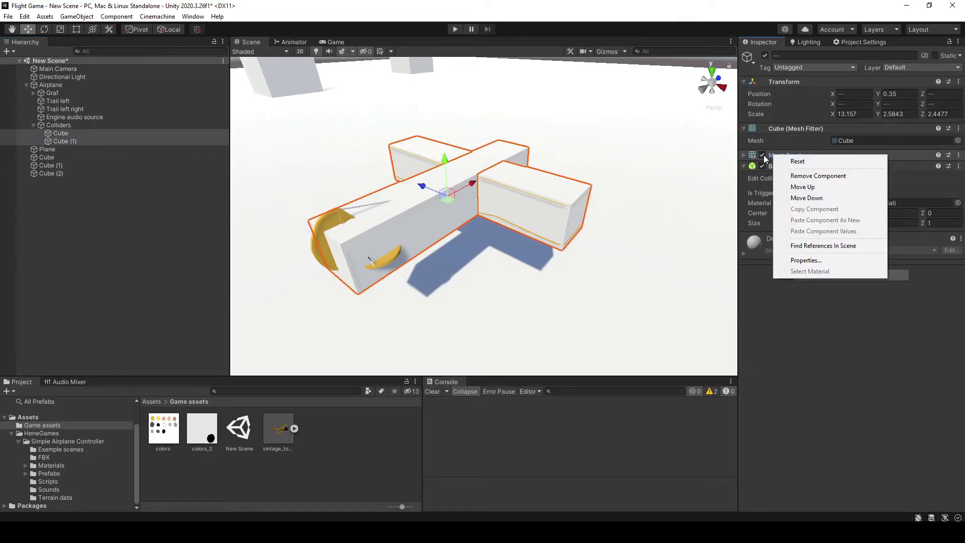
{"action": "left_click", "coordinate": [763, 156]}
{"action": "left_click", "coordinate": [648, 178]}
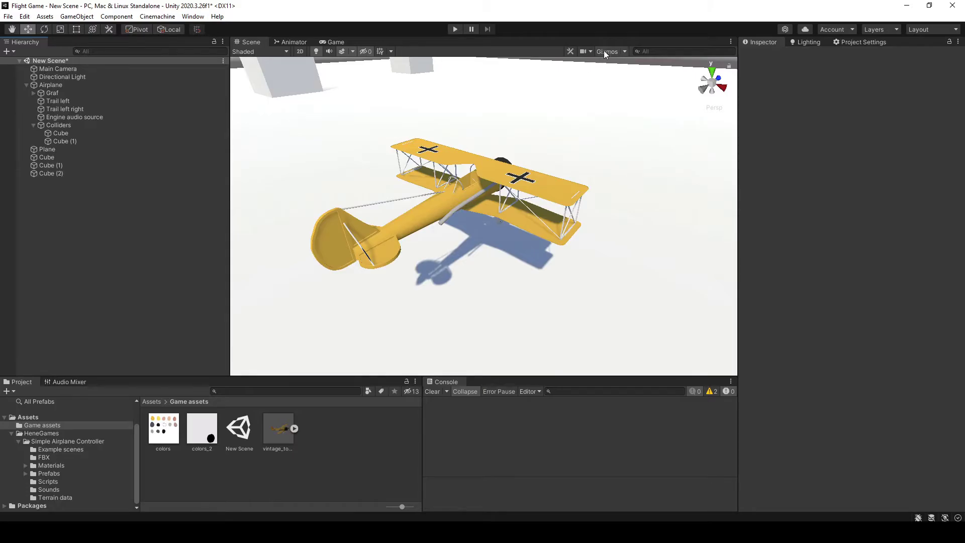
- Shorten the fuselage collider Cube (1) to an X scale of about 12.1, centred at about Z -1.91
{"action": "left_click", "coordinate": [77, 133]}
{"action": "left_click", "coordinate": [74, 125]}
{"action": "left_click_drag", "start_coordinate": [503, 211], "coordinate": [302, 191], "text": "alt"}
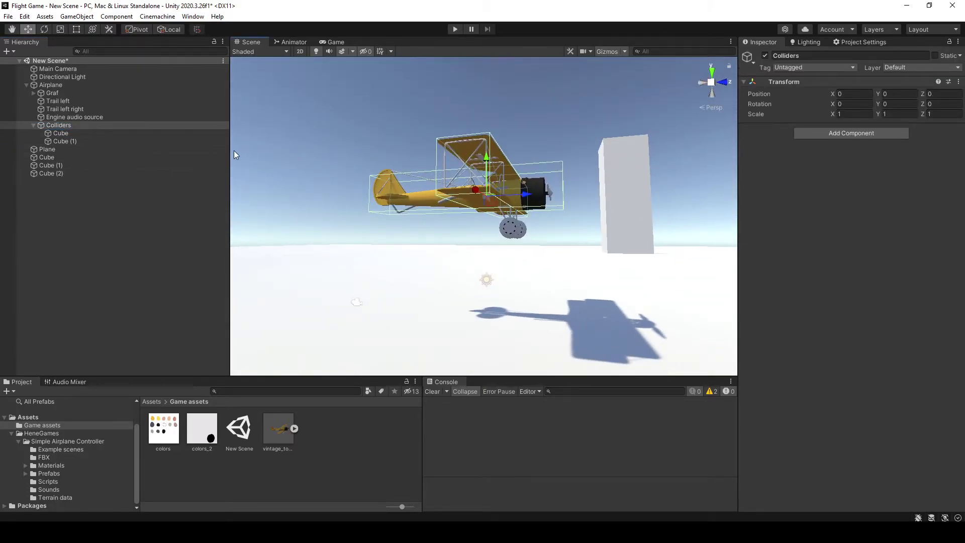
{"action": "left_click", "coordinate": [74, 142]}
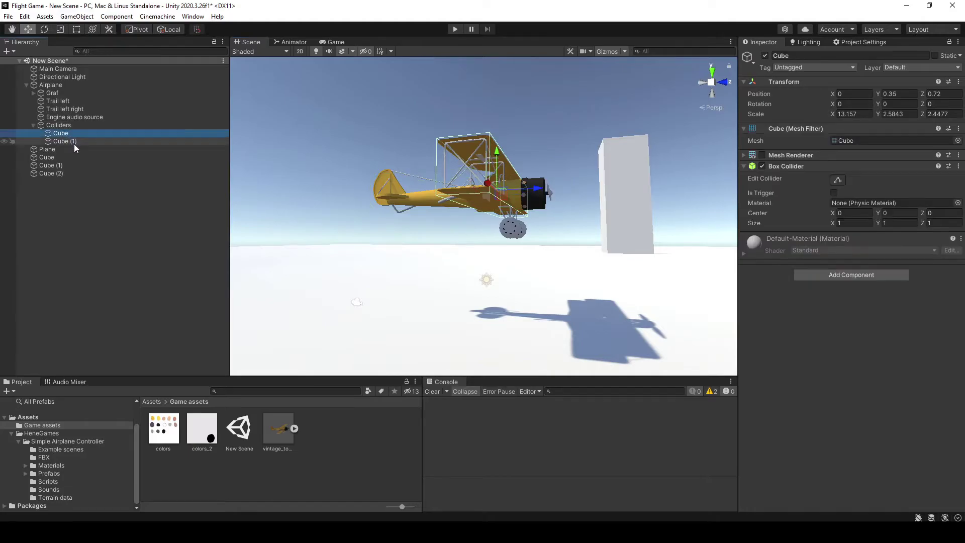
{"action": "left_click", "coordinate": [59, 29]}
{"action": "left_click_drag", "start_coordinate": [503, 192], "coordinate": [497, 193]}
{"action": "left_click", "coordinate": [29, 29]}
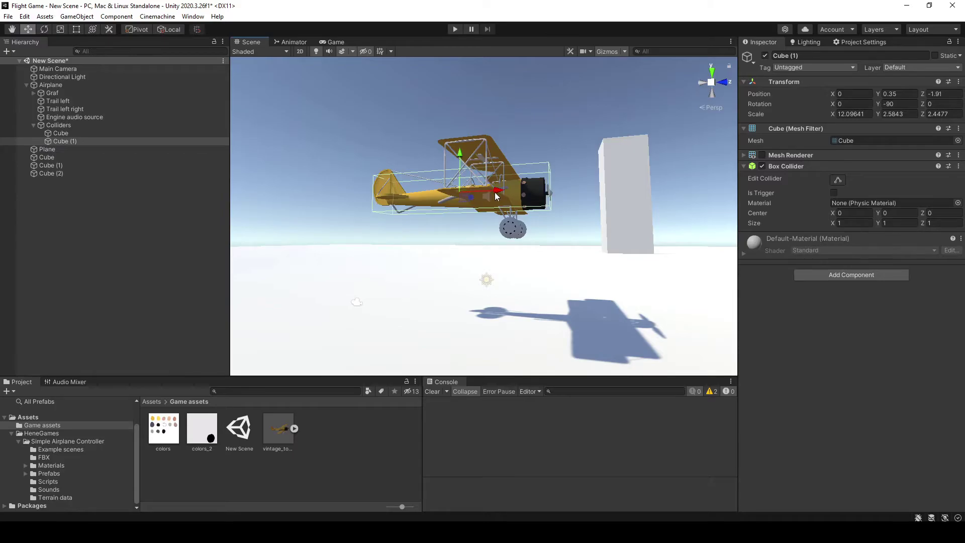
- Assign the Colliders object to Airplane's Crash Colliders Root and save the scene
{"action": "left_click_drag", "start_coordinate": [344, 240], "coordinate": [440, 280], "text": "alt"}
{"action": "left_click", "coordinate": [59, 84]}
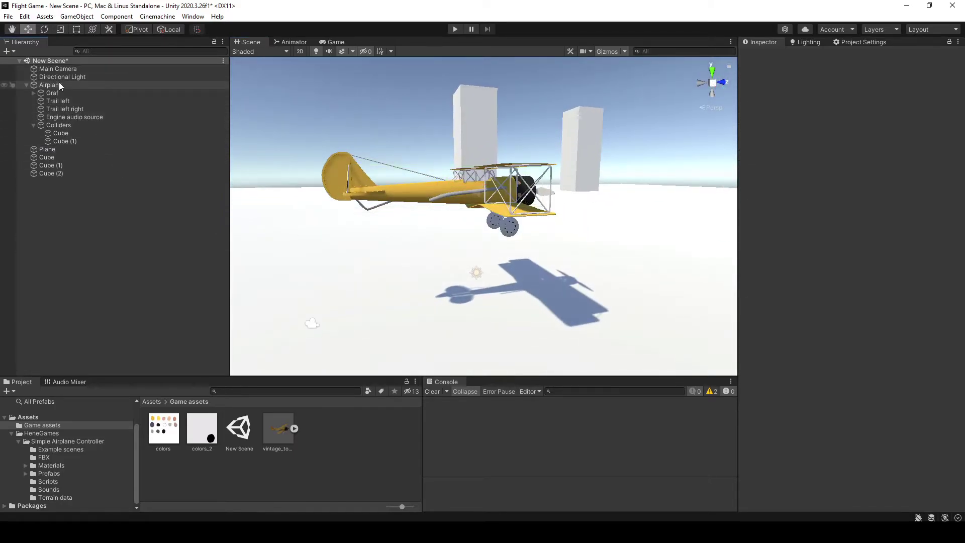
{"action": "scroll", "coordinate": [860, 255], "scroll_direction": "down", "scroll_amount": 5}
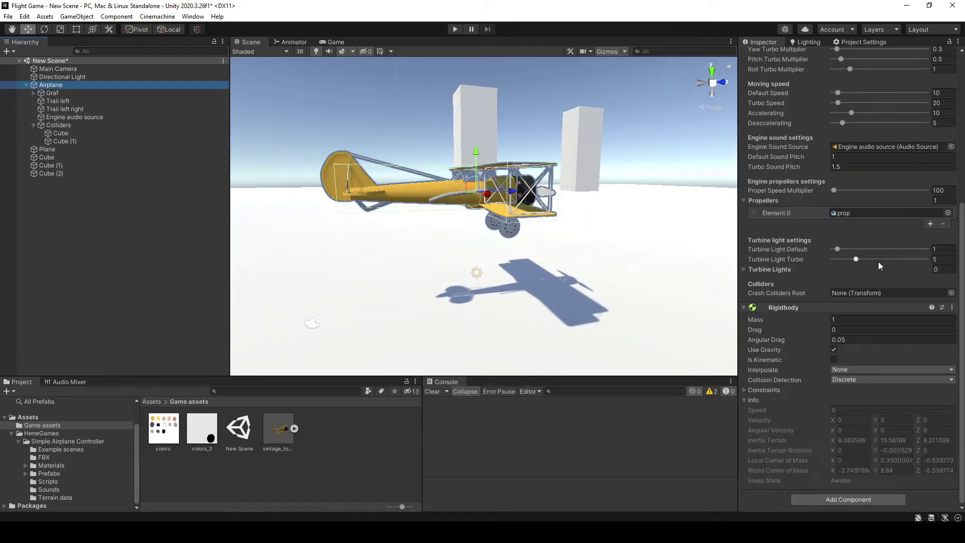
{"action": "left_click_drag", "start_coordinate": [44, 129], "coordinate": [871, 294]}
{"action": "left_click", "coordinate": [194, 190]}
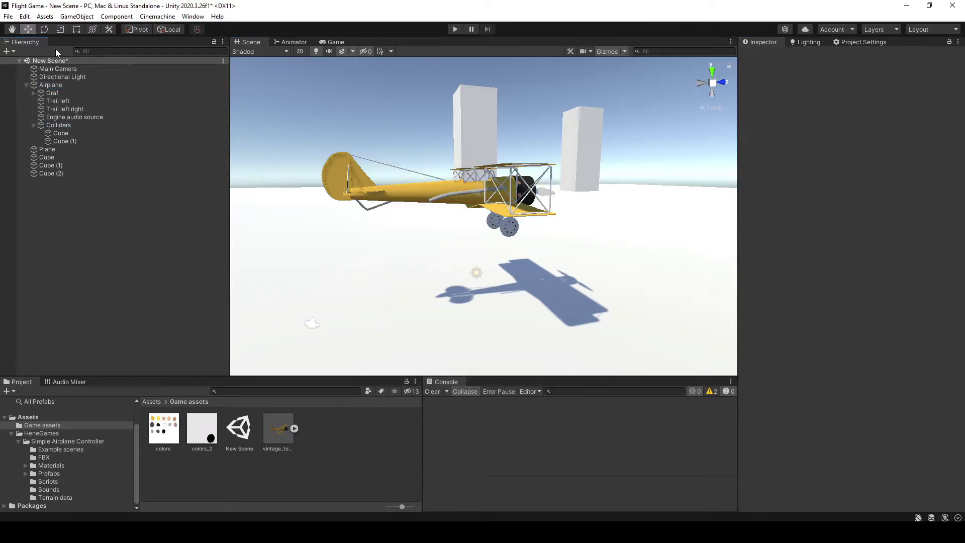
{"action": "left_click", "coordinate": [8, 16]}
{"action": "left_click", "coordinate": [31, 65]}
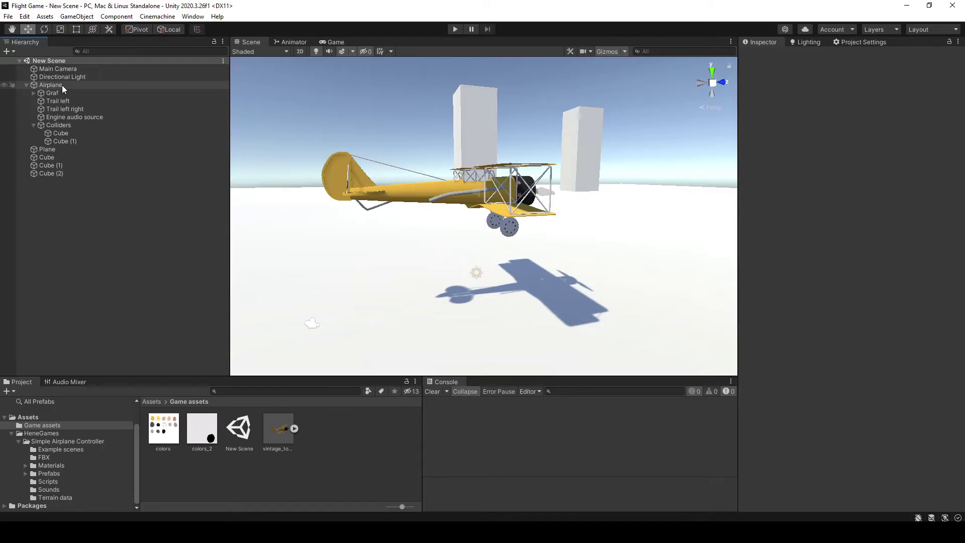
- Delete the Main Camera from the scene
{"action": "left_click", "coordinate": [62, 86]}
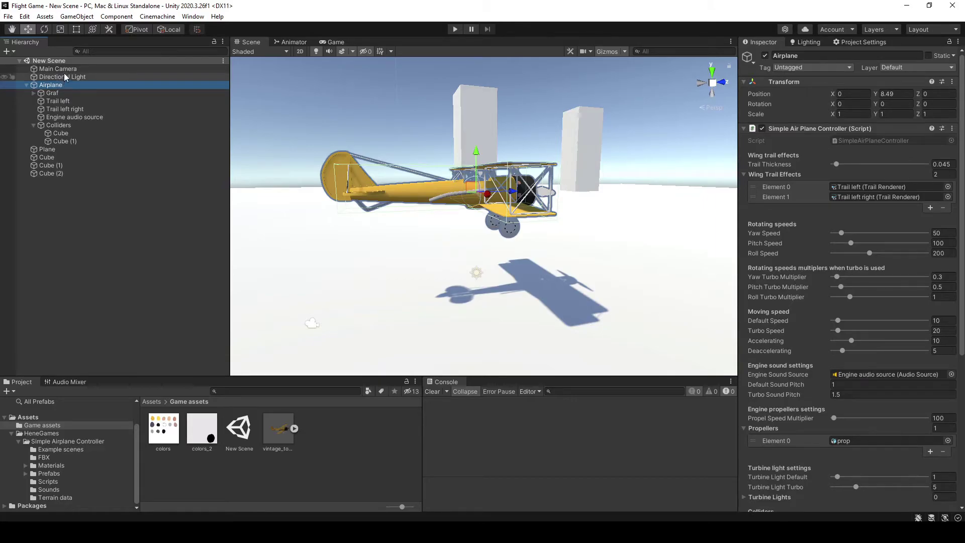
{"action": "left_click", "coordinate": [64, 69]}
{"action": "key", "text": "Delete"}
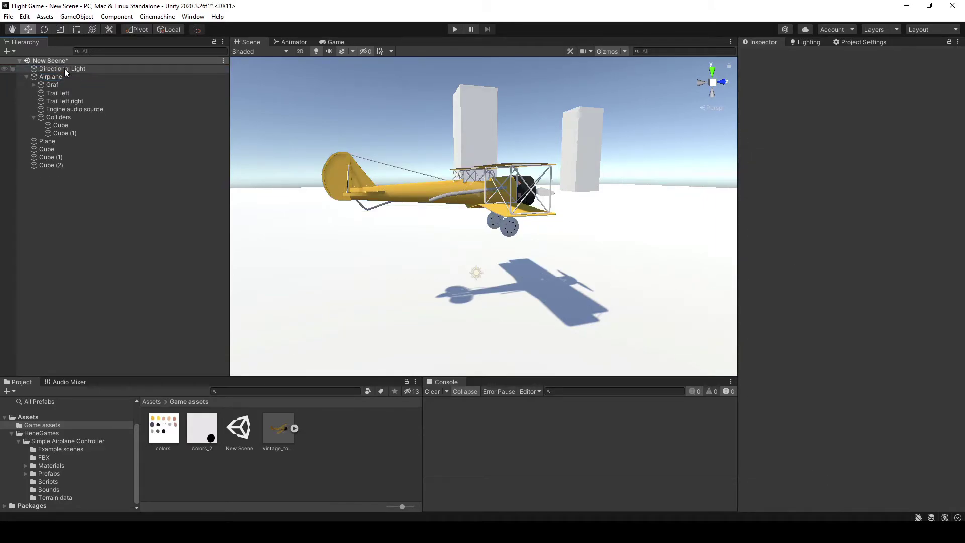